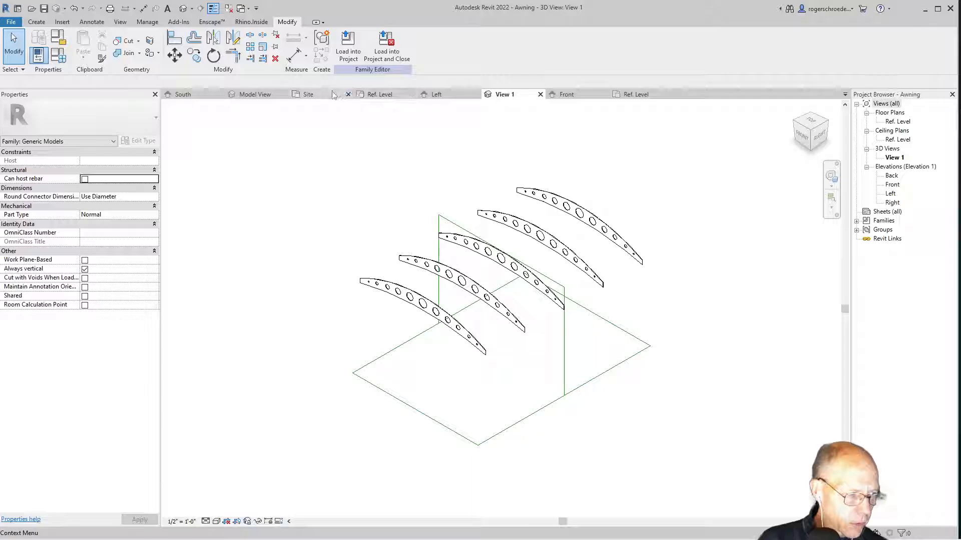
Close the Curb Profile family's reference level plan, leaving the Awning family open
click(369, 95)
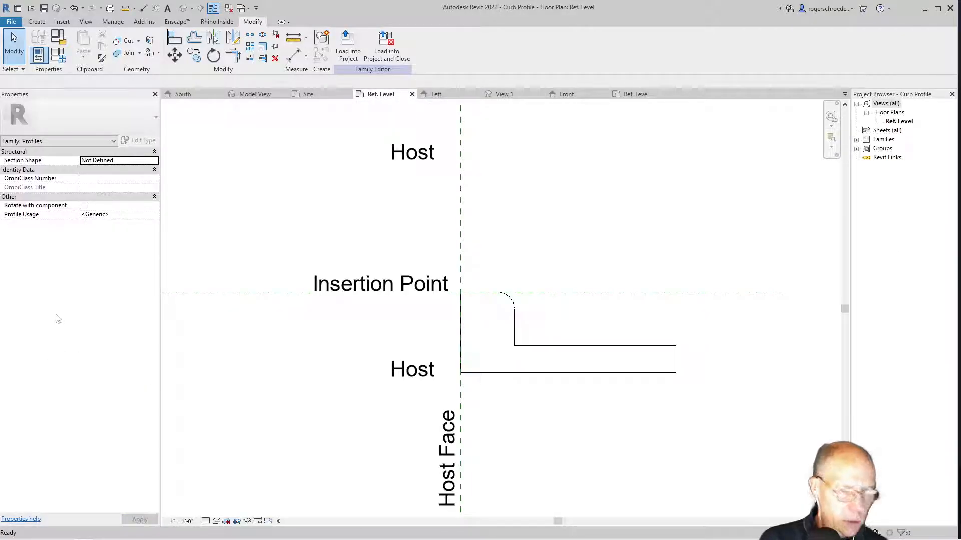
click(14, 22)
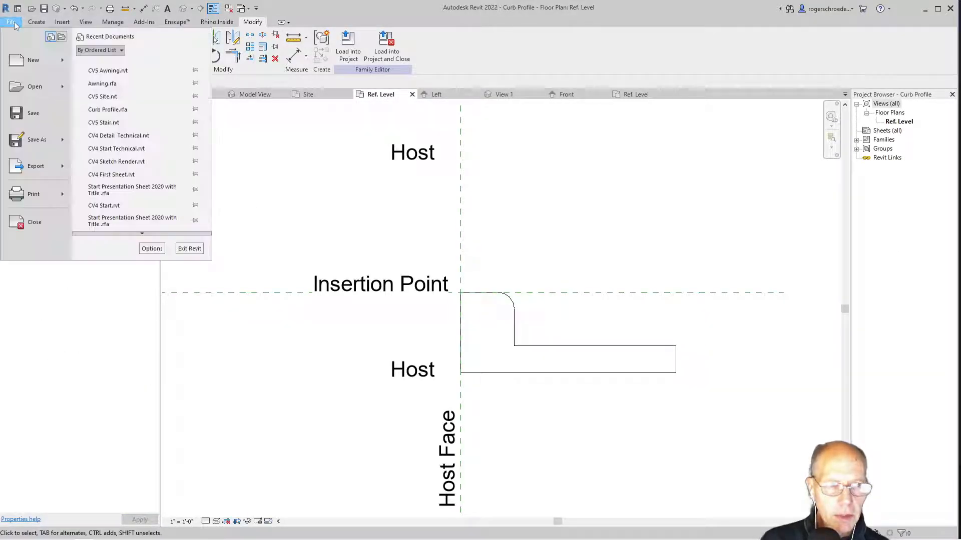
click(23, 220)
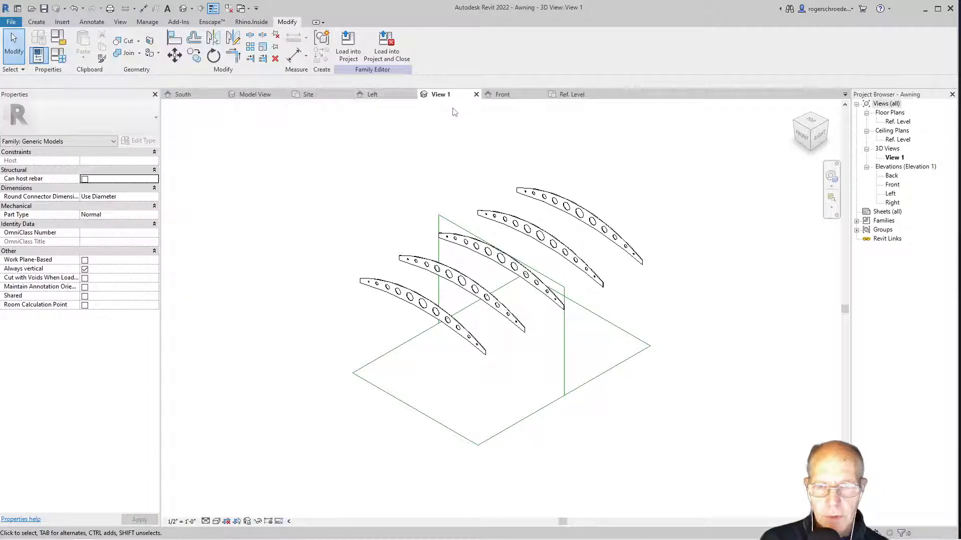
In the Front elevation, start a solid extrusion and sketch a 2'-0" by 1/2" rectangle above the crown of the arched rib
click(498, 96)
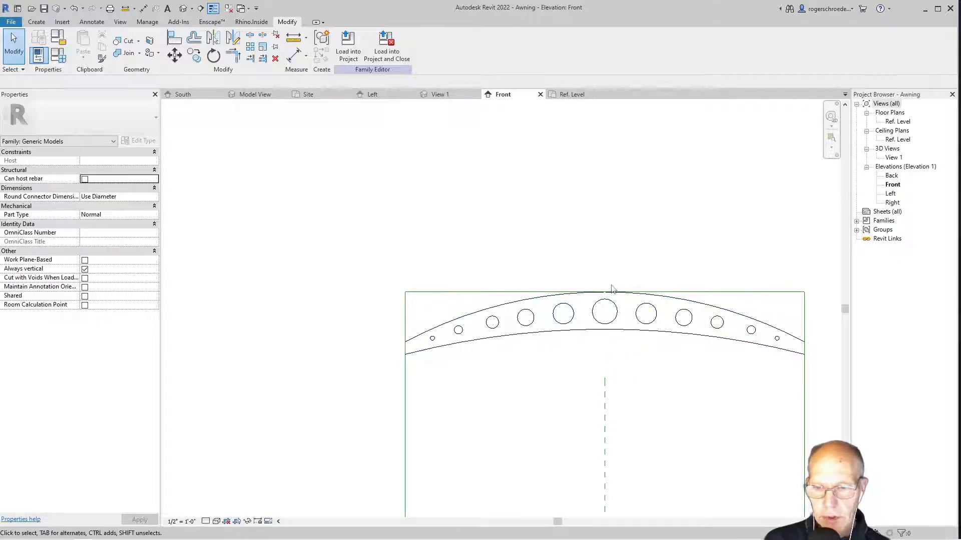
scroll(617, 292, up, 3)
scroll(617, 292, up, 2)
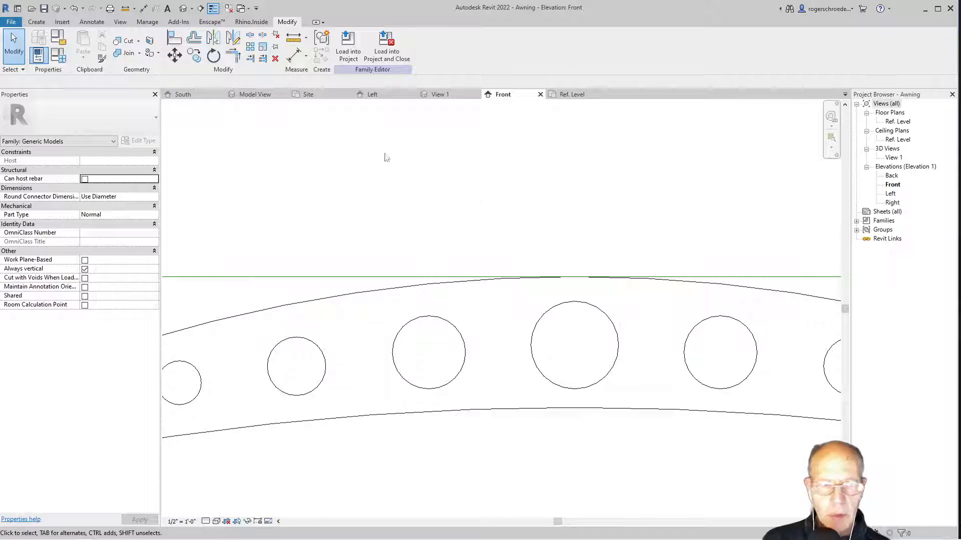
click(37, 22)
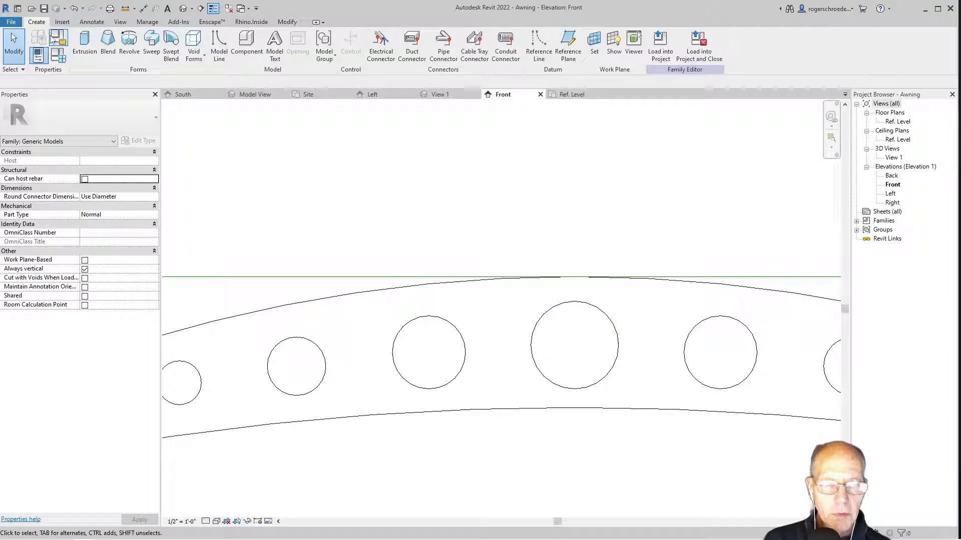
click(84, 44)
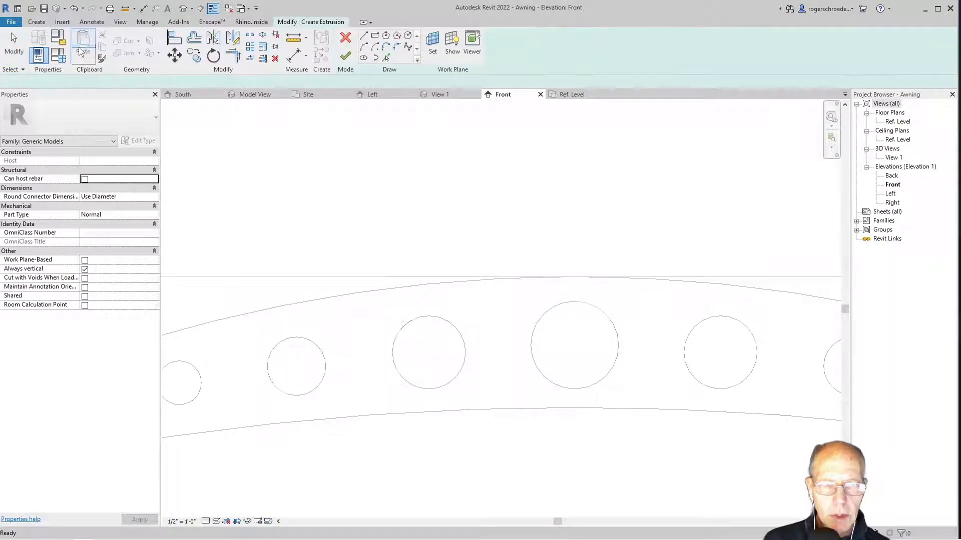
click(375, 35)
scroll(482, 225, up, 2)
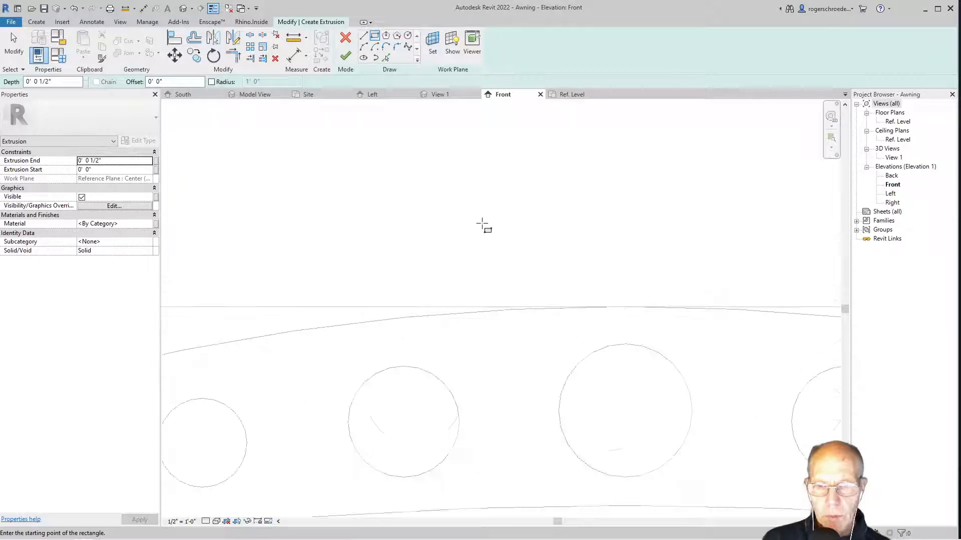
click(404, 187)
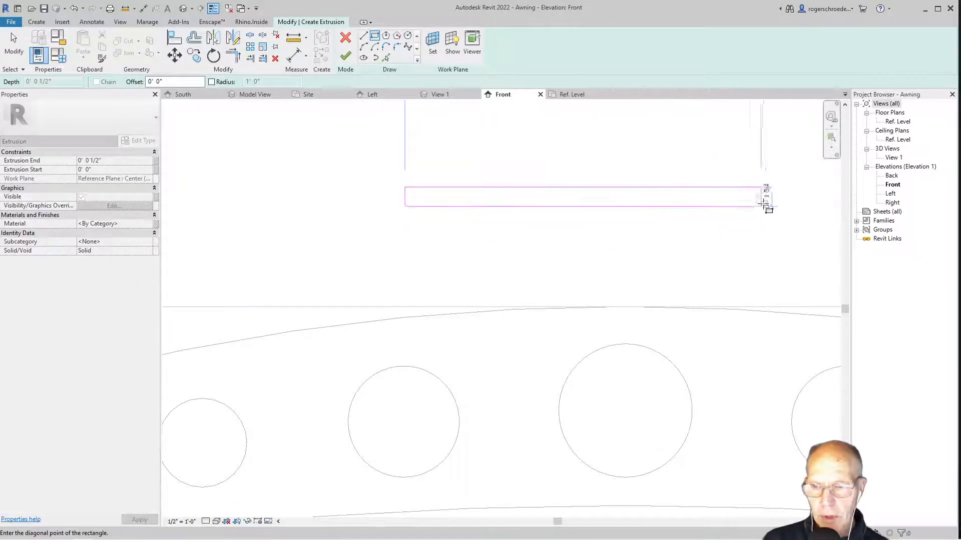
middle_drag(650, 257, 507, 356)
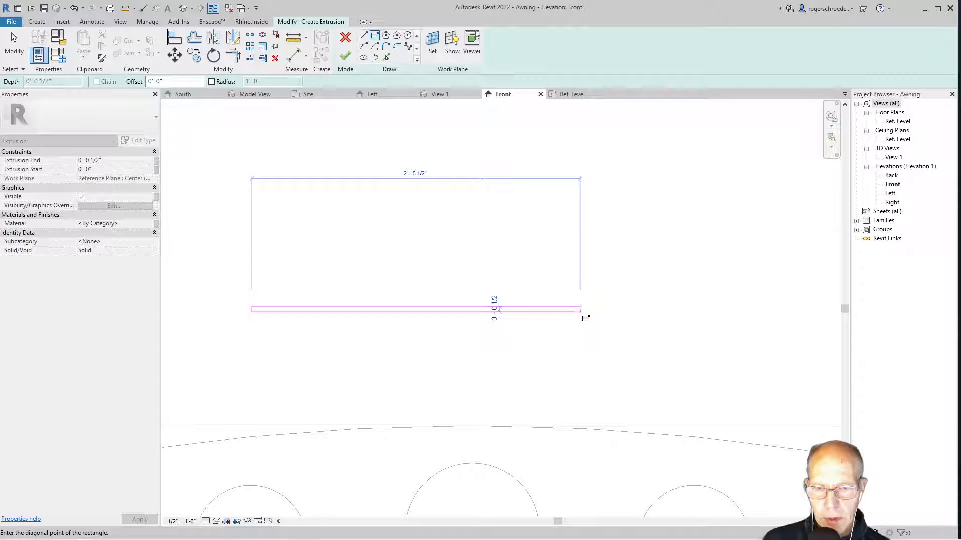
click(519, 311)
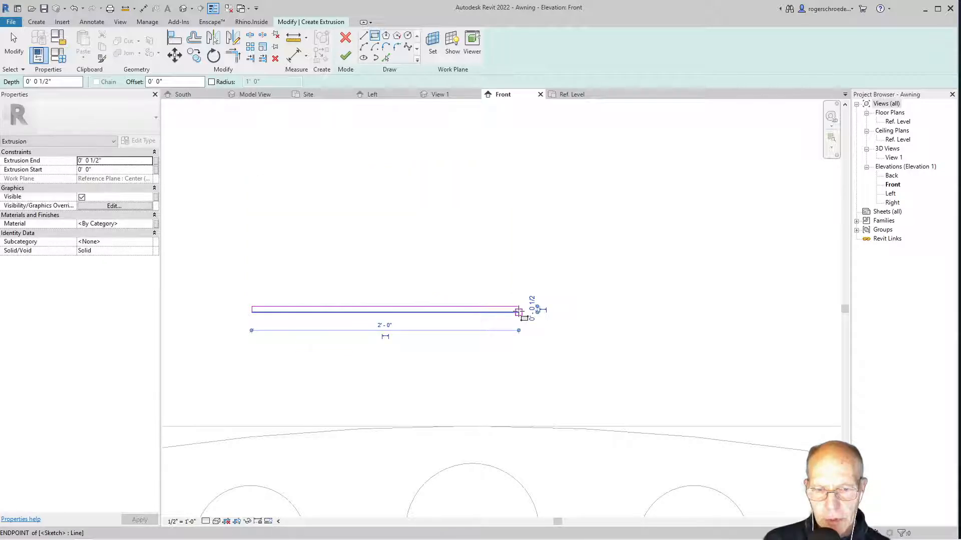
click(14, 45)
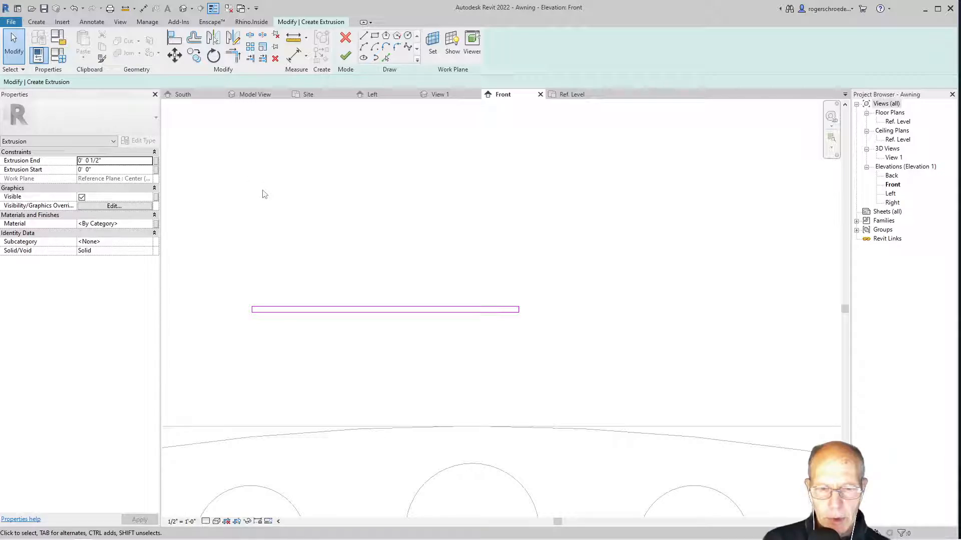
Assign the Glass material to the extrusion and finish its sketch
click(138, 228)
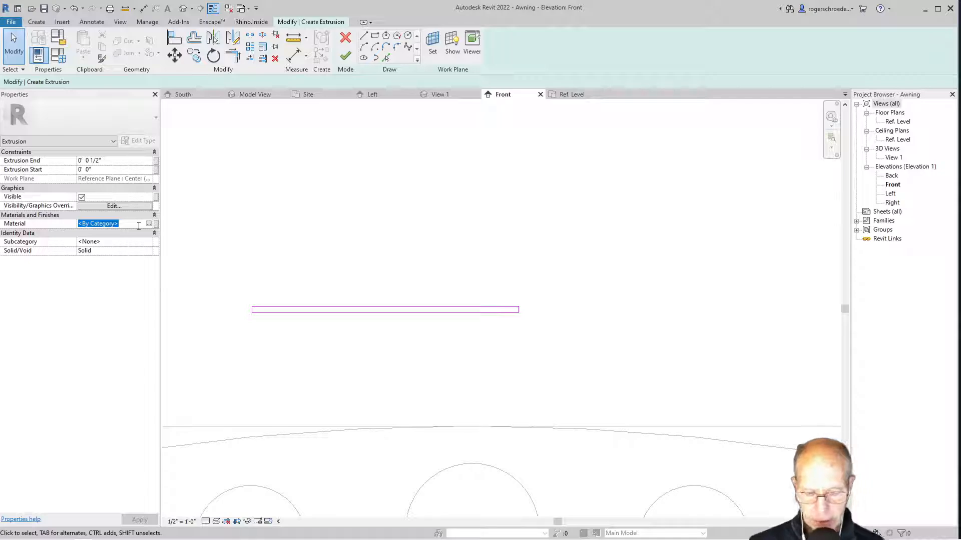
text(Glass)
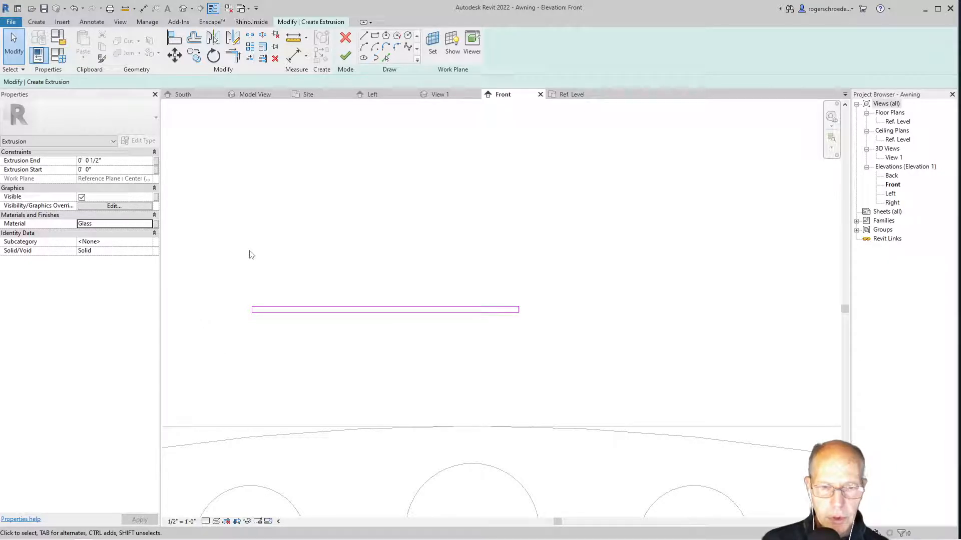
click(347, 56)
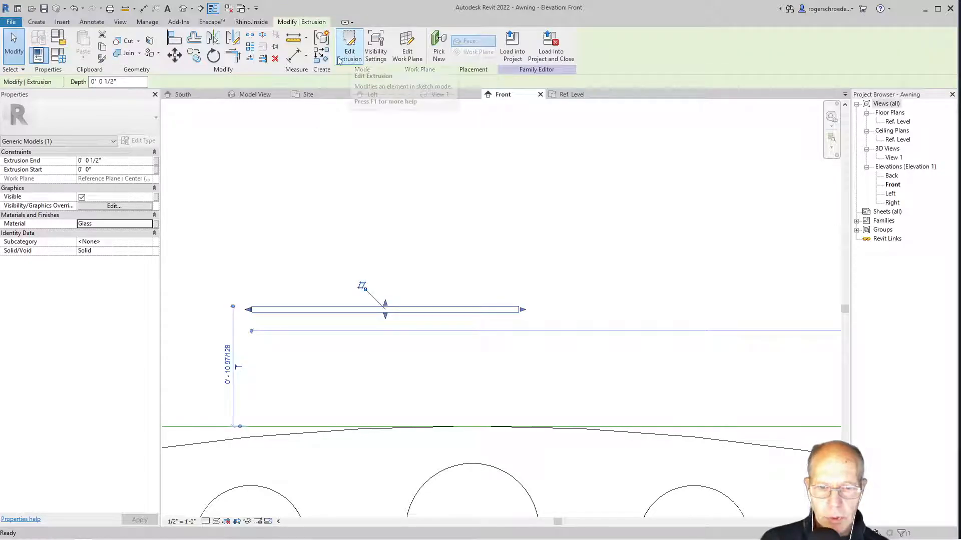
Move the glass panel by its bottom midpoint onto the crown of the arched rib
click(174, 55)
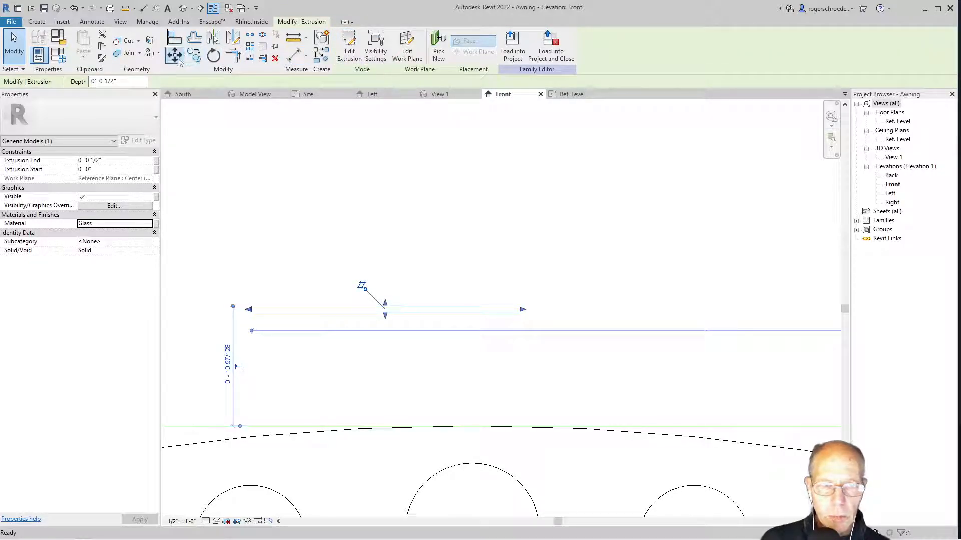
click(386, 313)
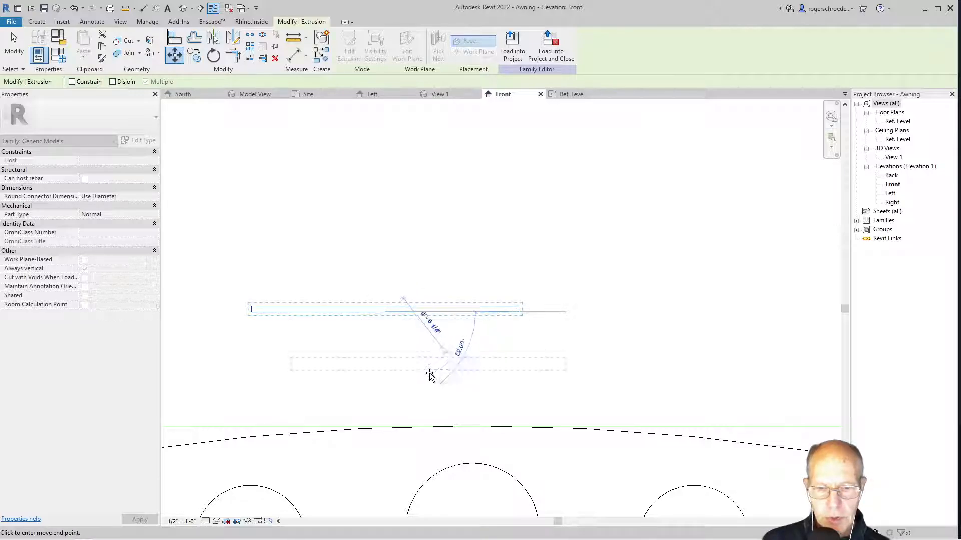
click(471, 426)
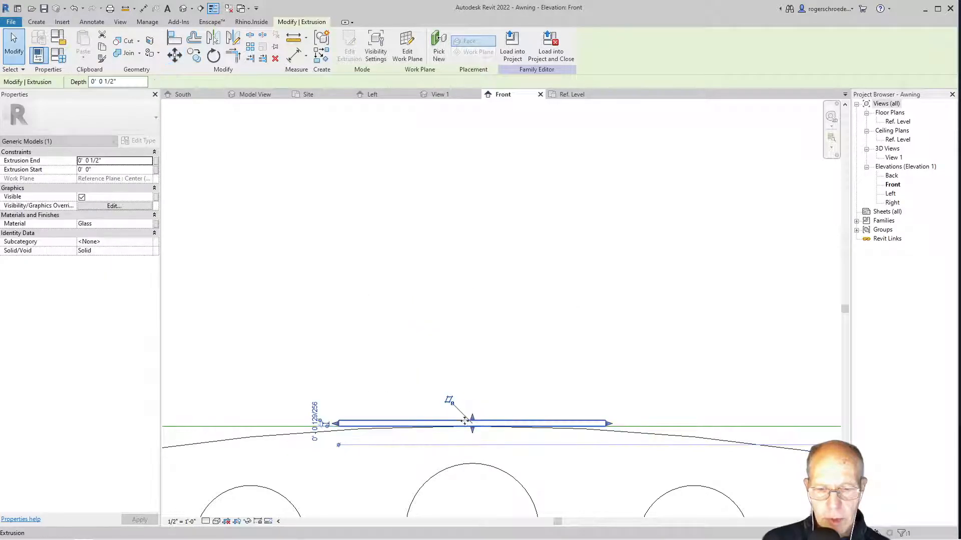
scroll(328, 365, down, 2)
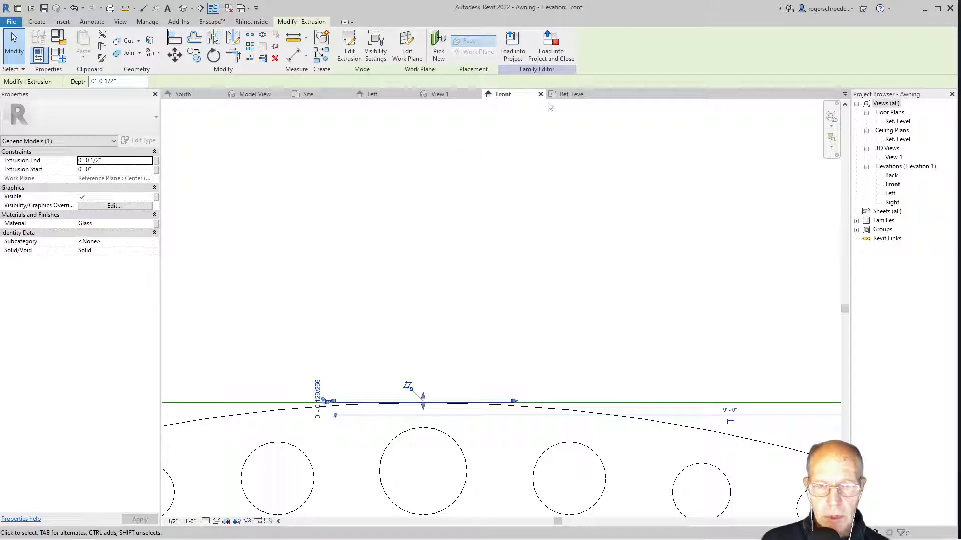
In the 3D view seen from the top, stretch both ends of the glass panel to the outer reference lines, from -11'-0" to 11'-0"
click(563, 95)
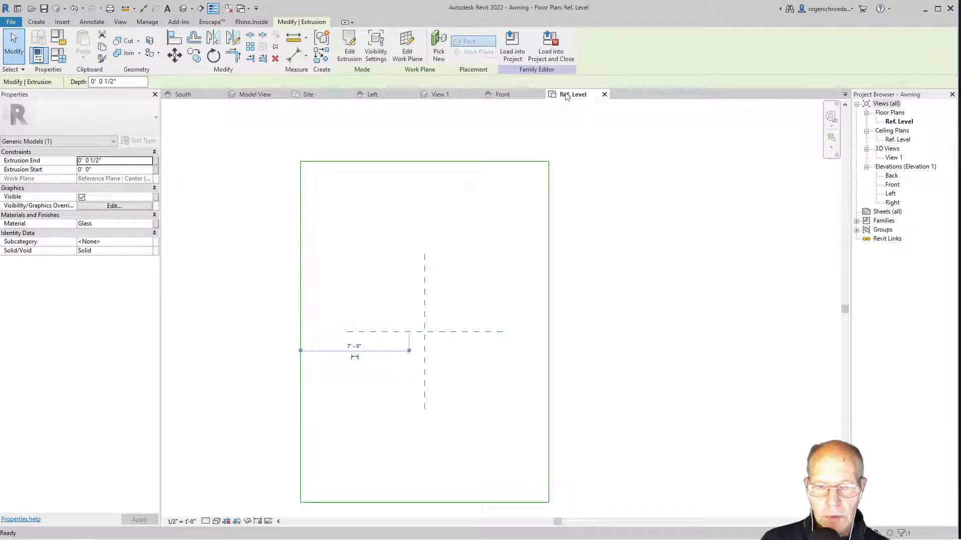
click(441, 95)
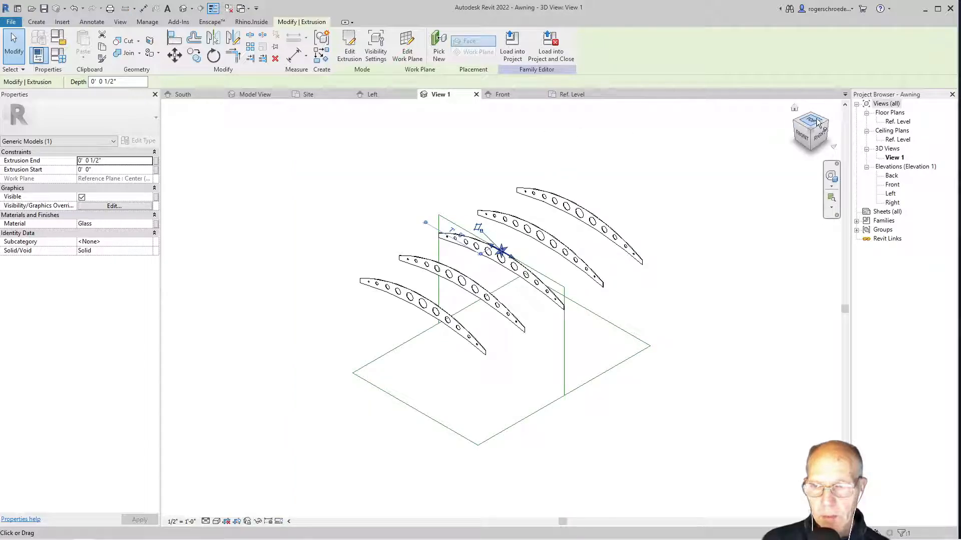
click(817, 123)
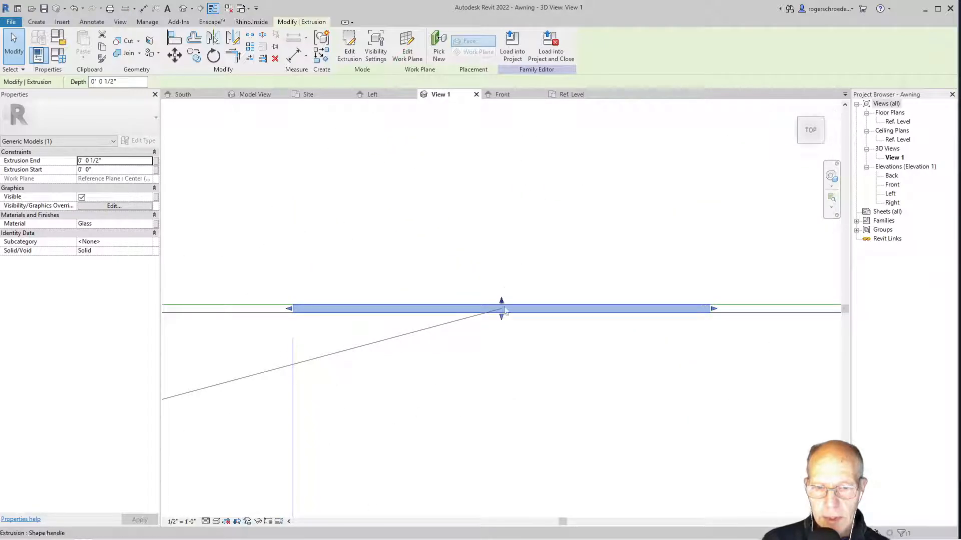
scroll(508, 358, down, 5)
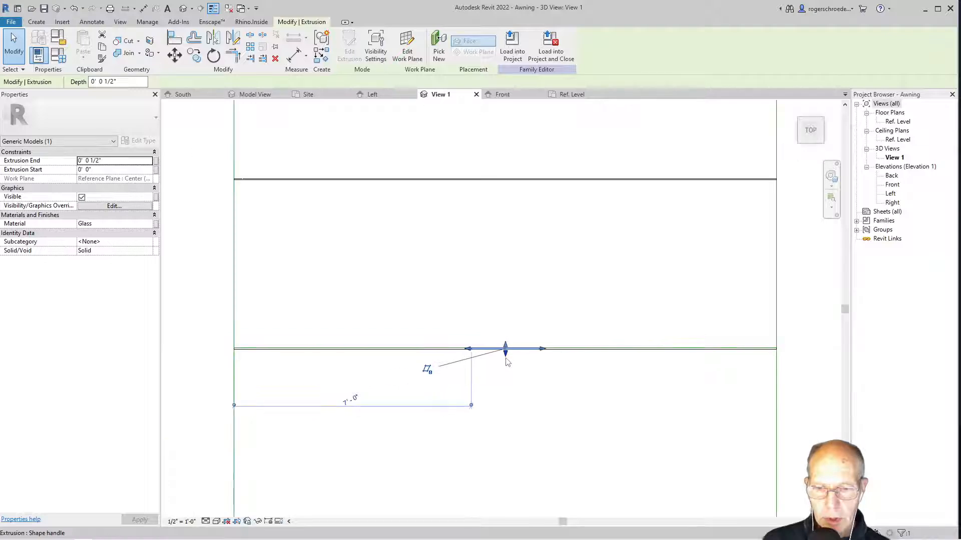
scroll(507, 361, down, 4)
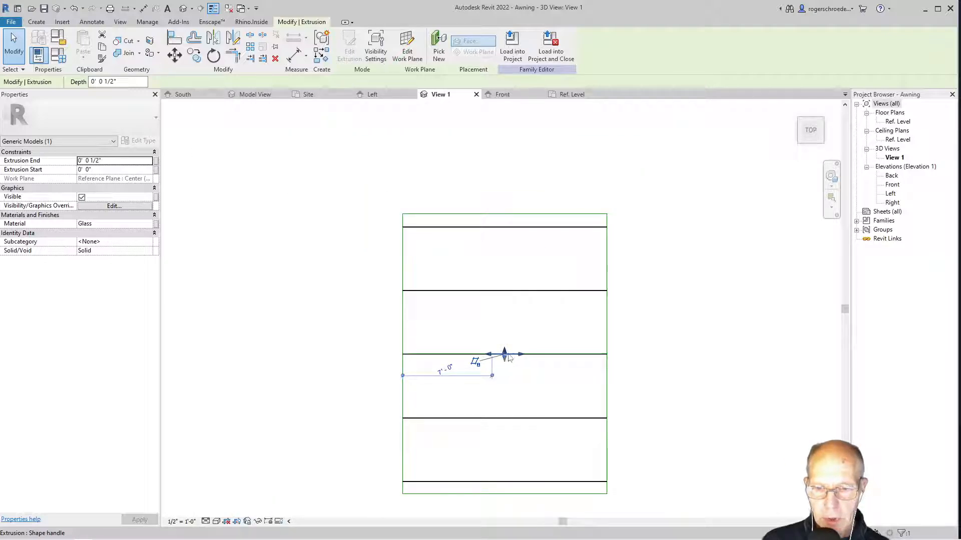
scroll(508, 357, up, 5)
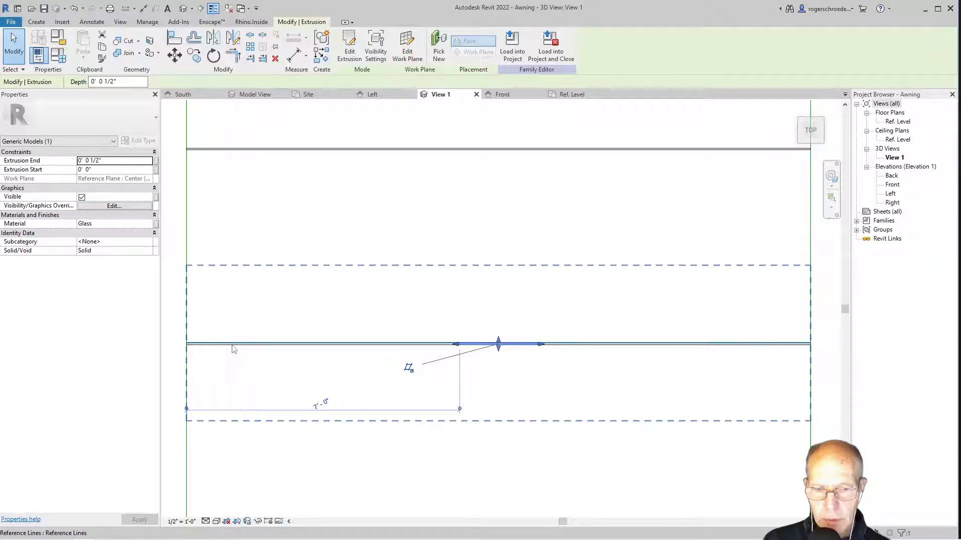
drag(498, 344, 483, 270)
drag(500, 350, 515, 438)
scroll(515, 436, down, 2)
scroll(512, 429, down, 3)
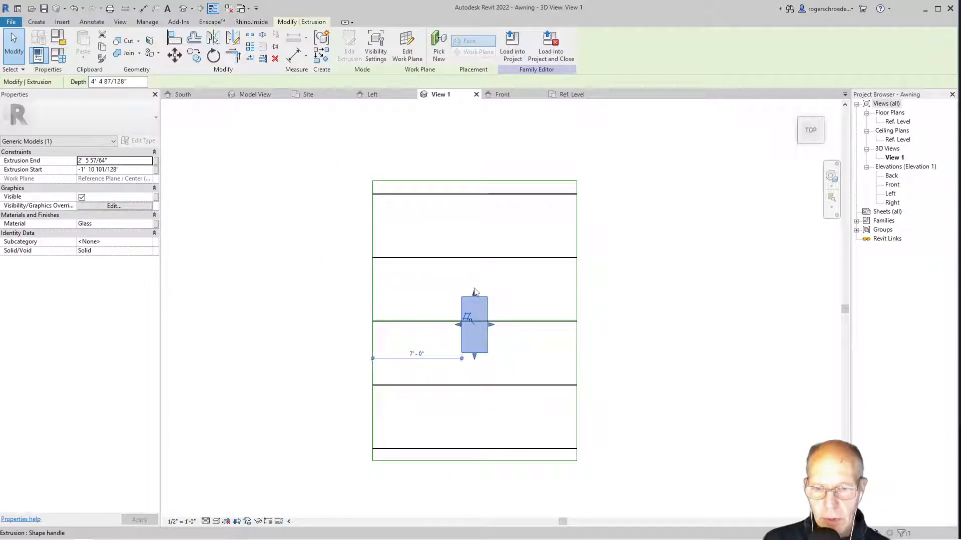
drag(476, 294, 468, 182)
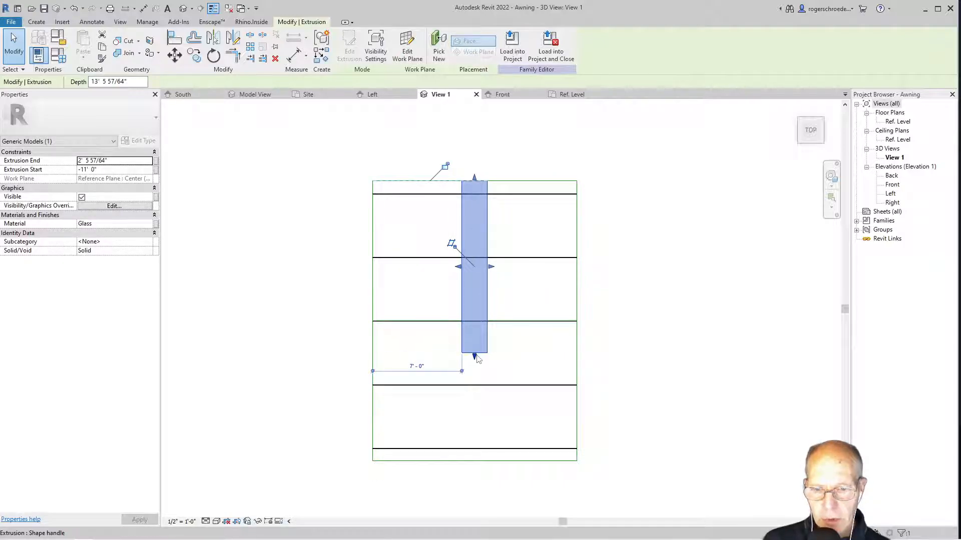
drag(475, 358, 474, 461)
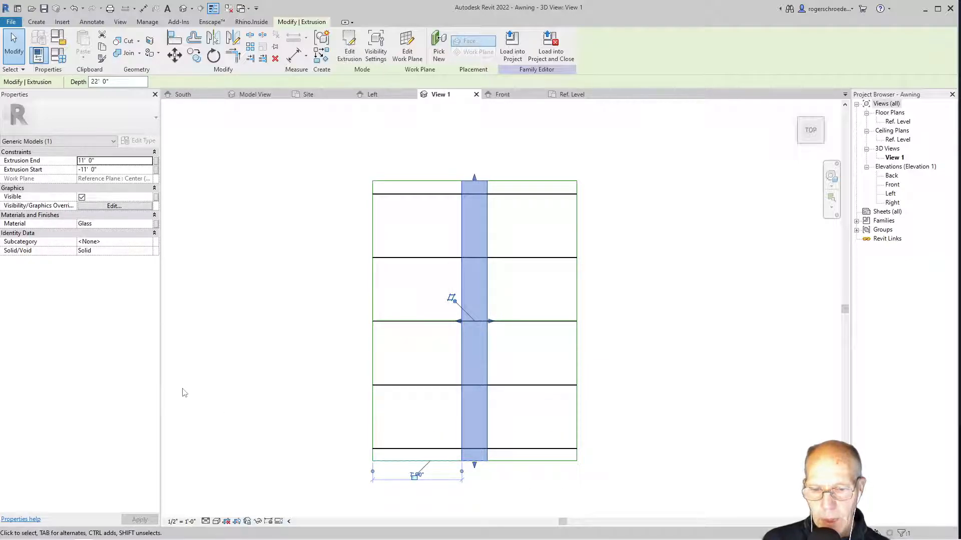
click(237, 386)
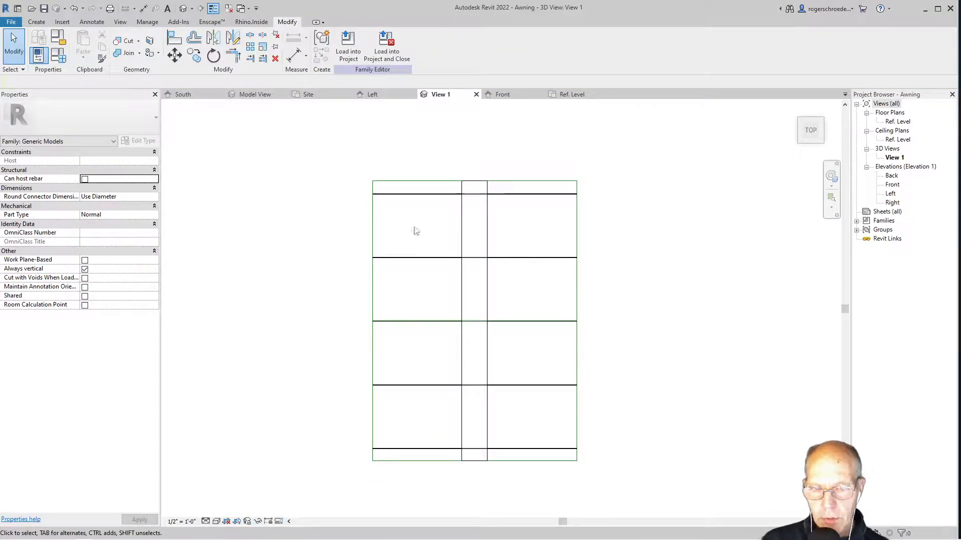
In the Front elevation, copy the glass panel to the left so the copy's right end meets the original's left end
click(501, 96)
scroll(435, 294, down, 3)
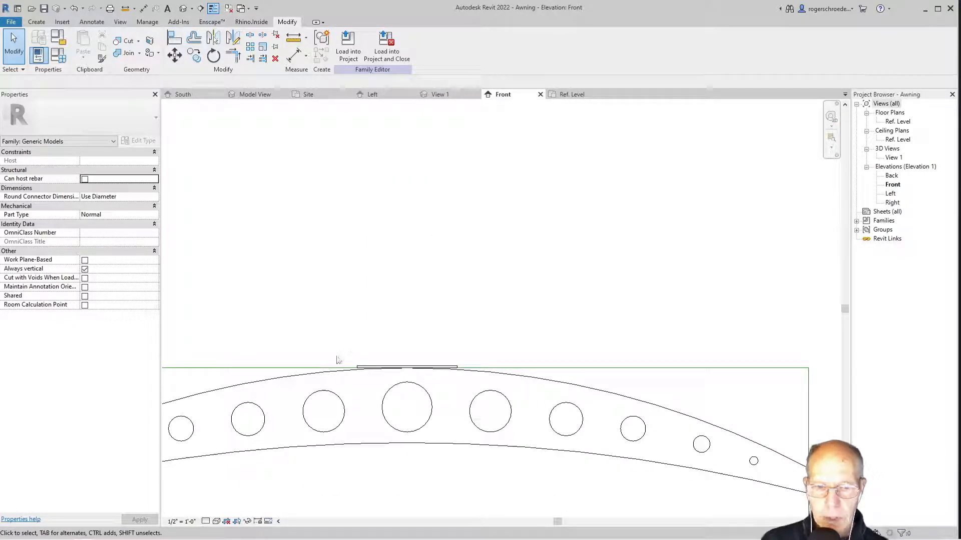
scroll(340, 362, down, 1)
middle_drag(345, 365, 536, 299)
scroll(592, 299, up, 4)
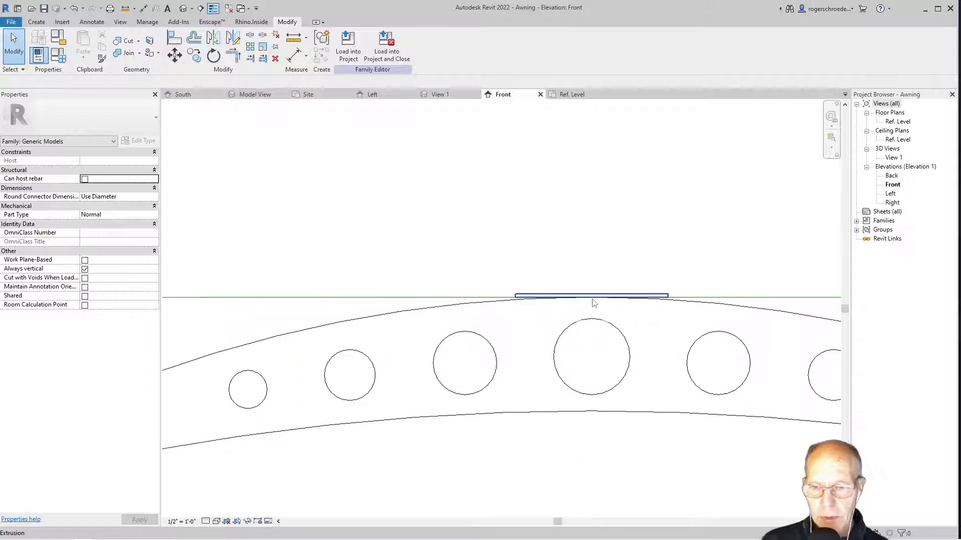
scroll(594, 303, up, 2)
click(491, 296)
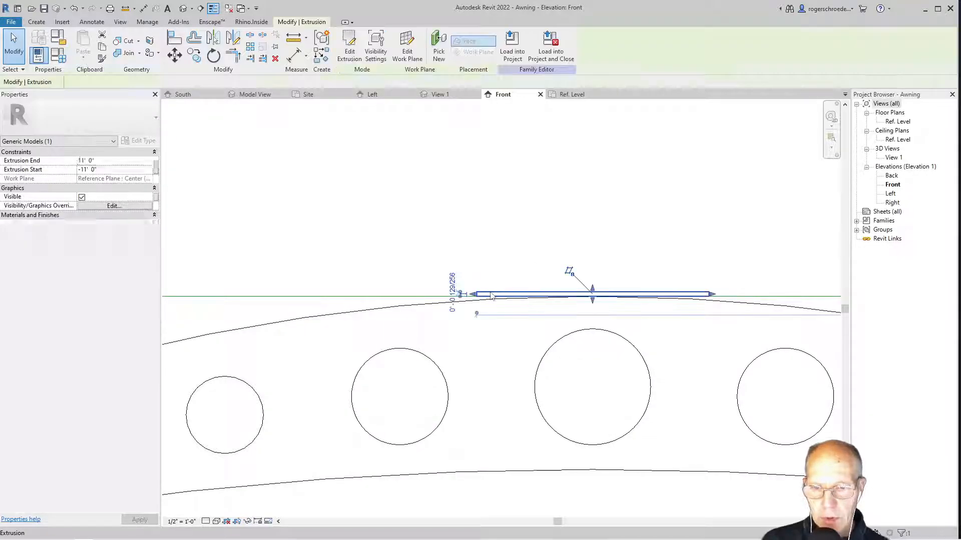
click(194, 55)
click(708, 298)
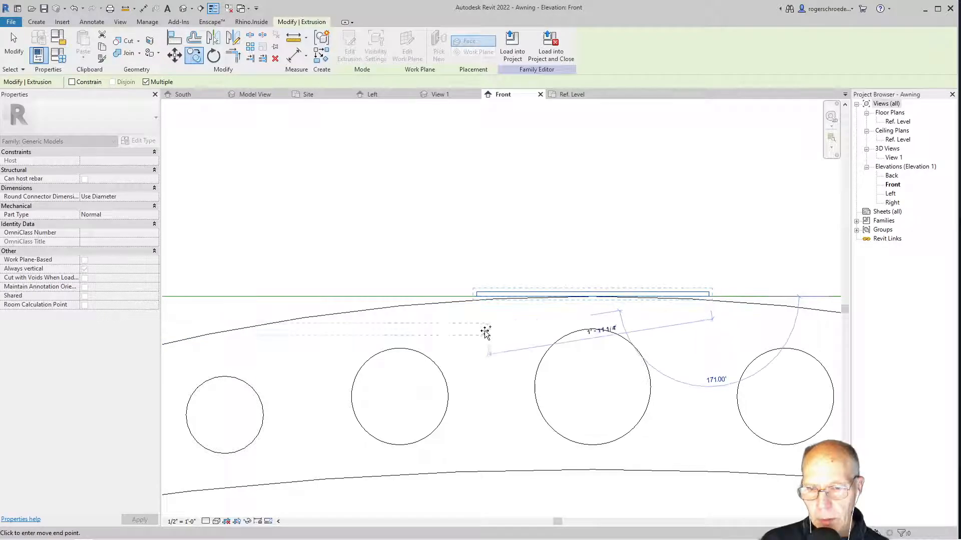
click(476, 296)
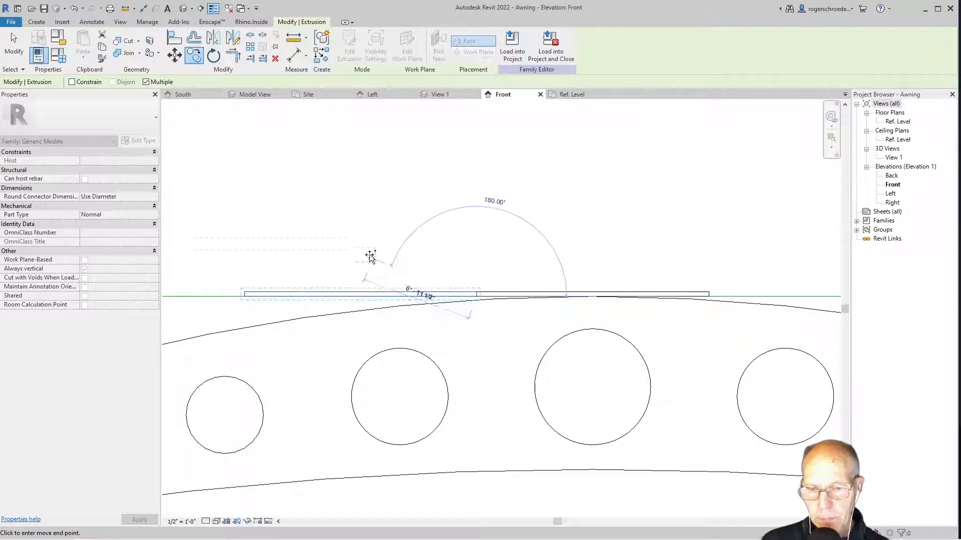
Rotate the copied glass panel about its bottom right endpoint until its far end meets the rib's top curve
click(214, 56)
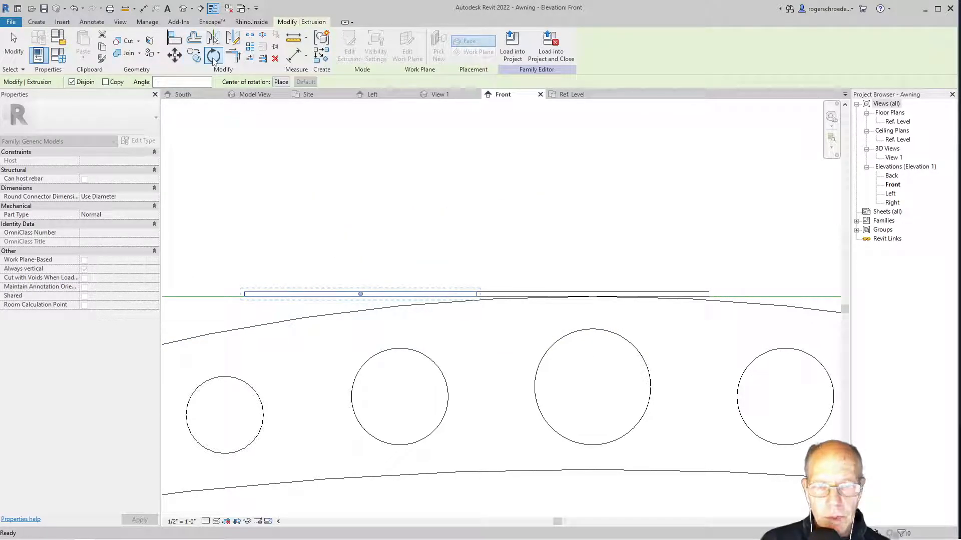
click(282, 81)
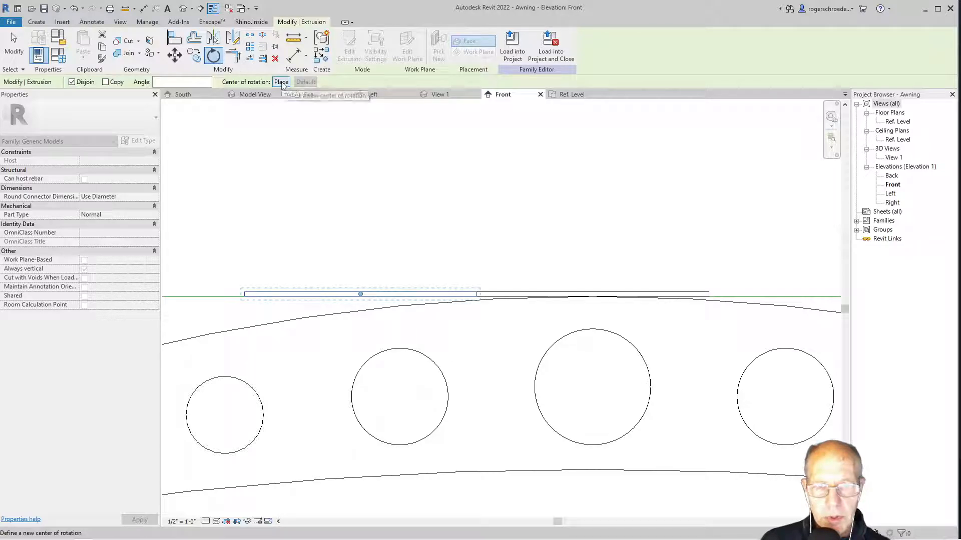
click(479, 298)
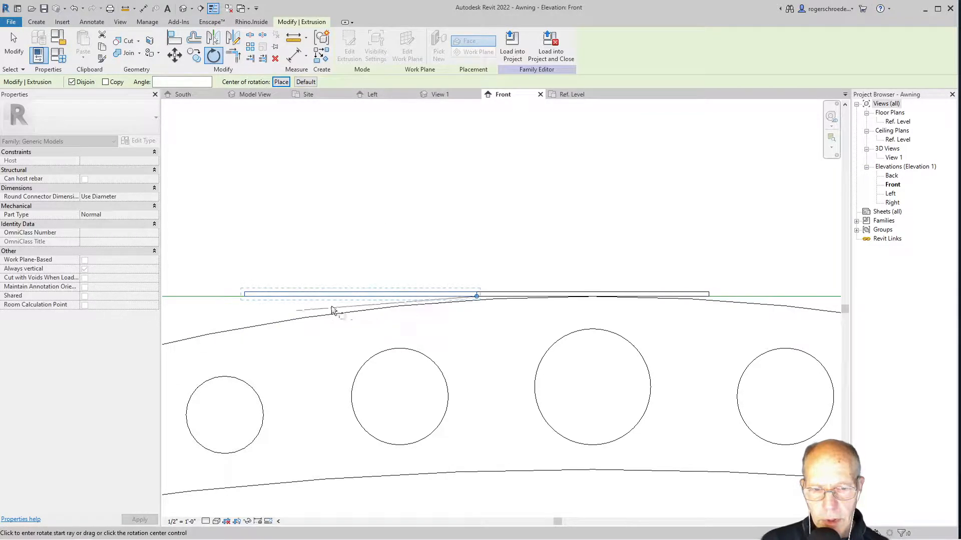
click(244, 296)
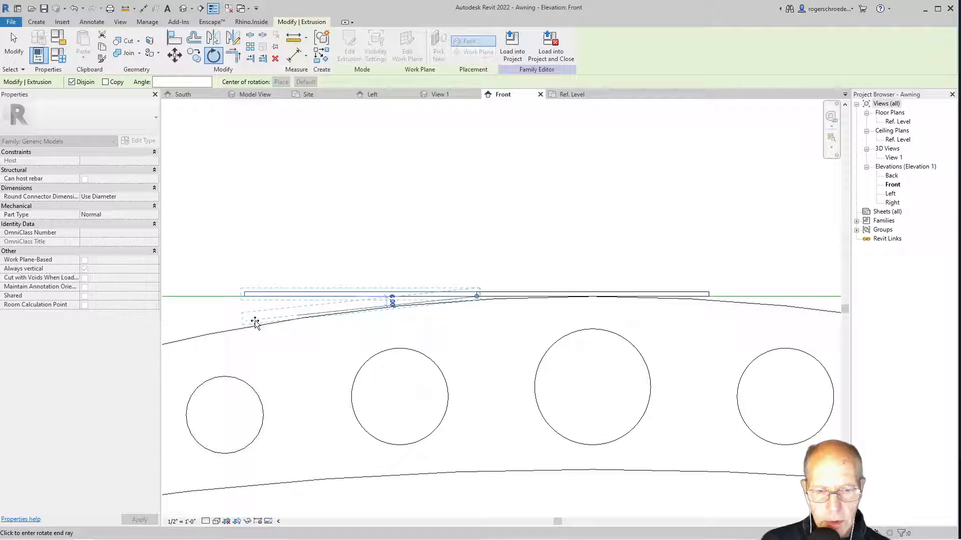
click(255, 323)
scroll(257, 324, up, 2)
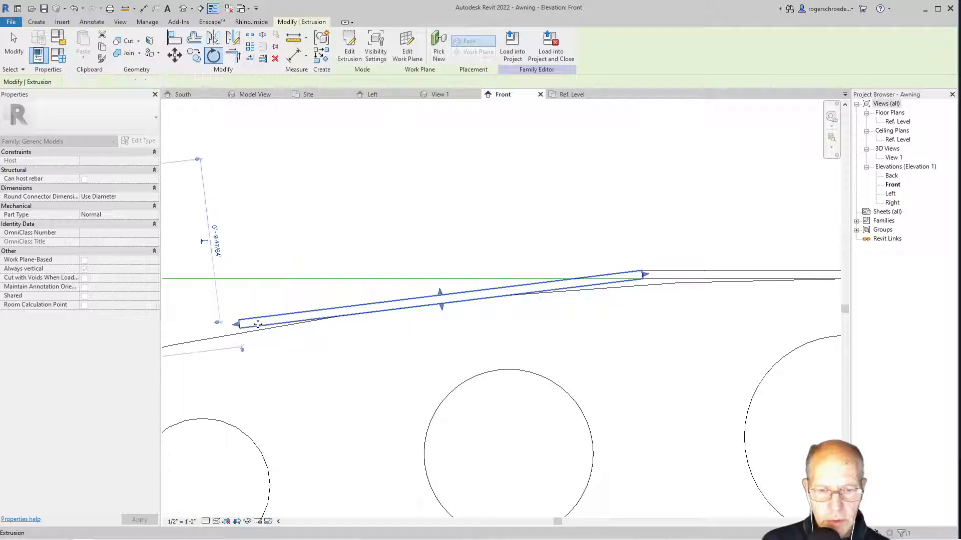
Copy the rotated glass panel from its bottom right endpoint to its bottom left endpoint to add the next panel down the rib
scroll(316, 380, down, 3)
middle_drag(318, 382, 527, 286)
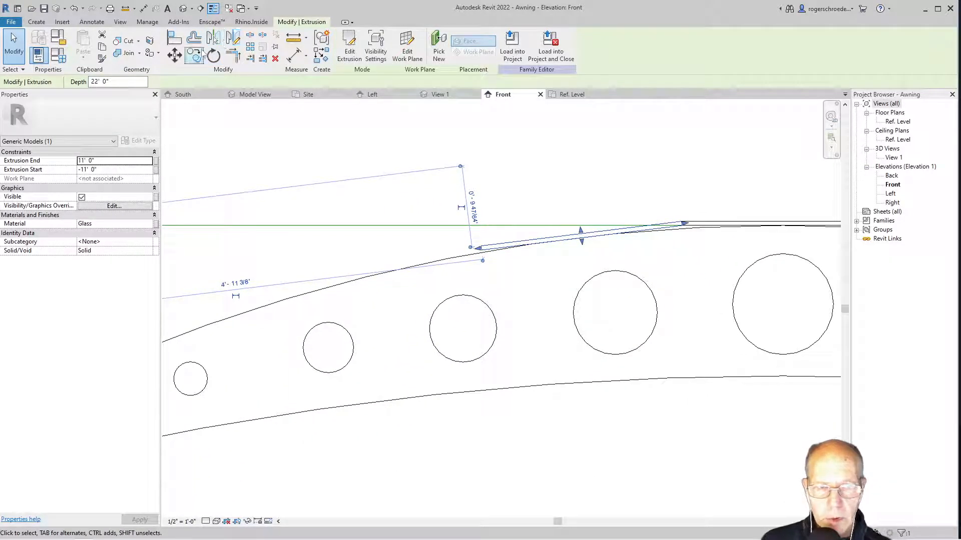
click(196, 55)
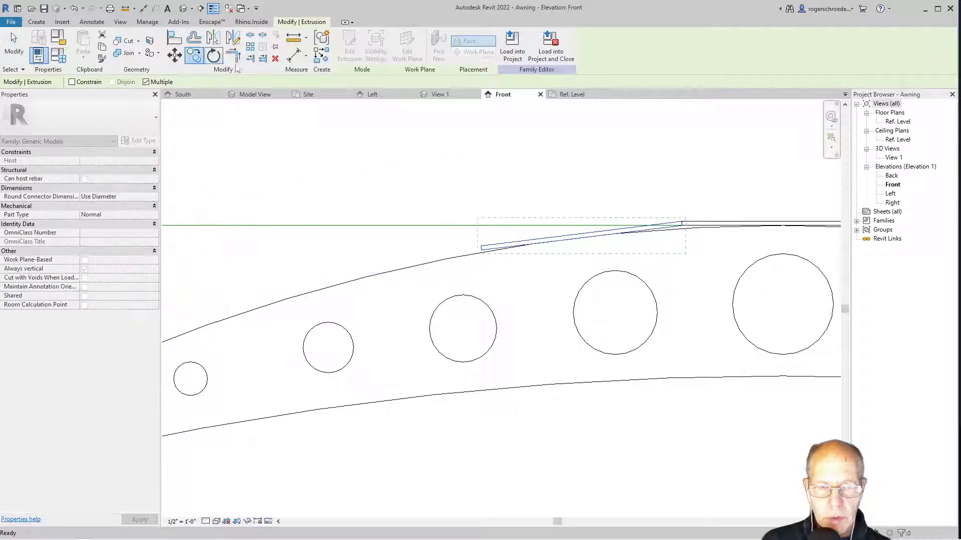
click(684, 227)
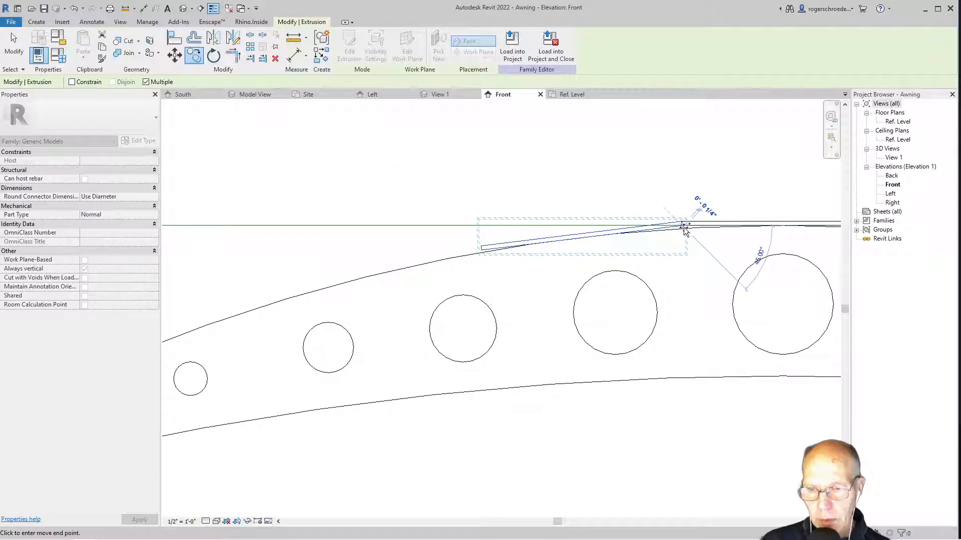
click(480, 249)
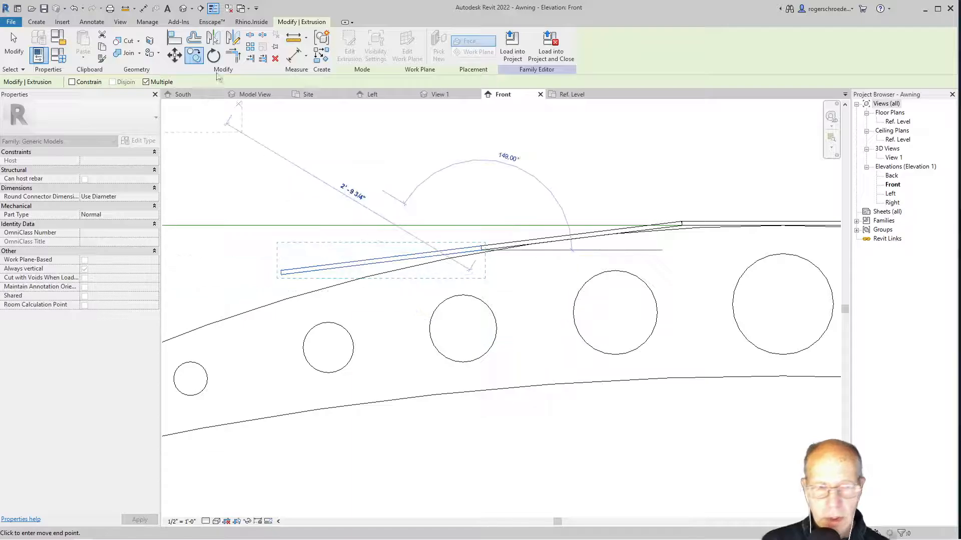
Rotate the second copied panel about its upper end, where it joins its neighbour, down onto the rib's curve
click(213, 56)
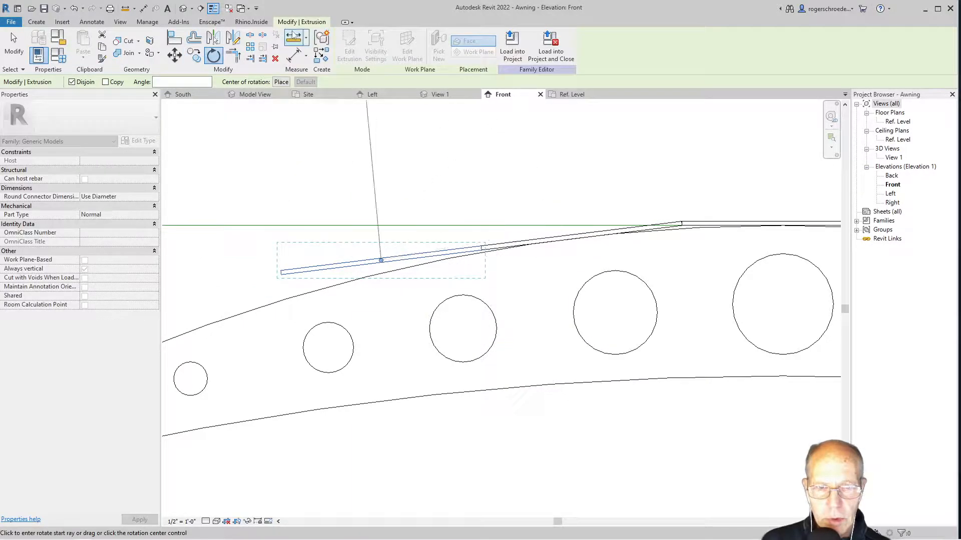
click(282, 81)
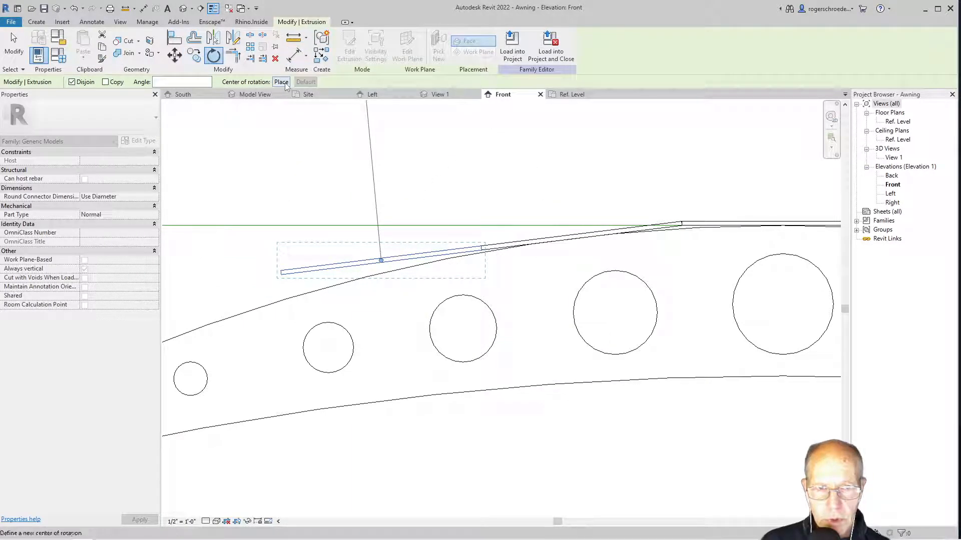
click(480, 250)
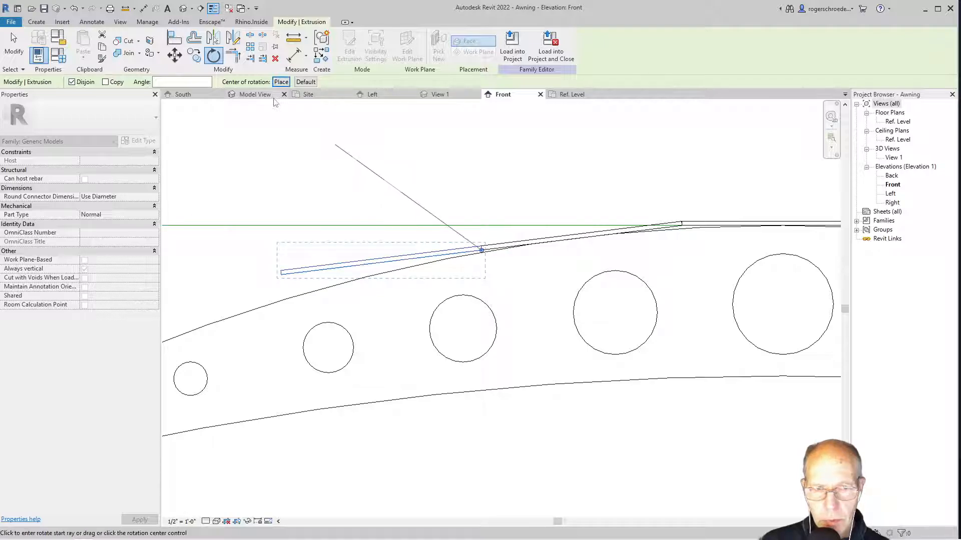
click(282, 277)
scroll(293, 293, up, 3)
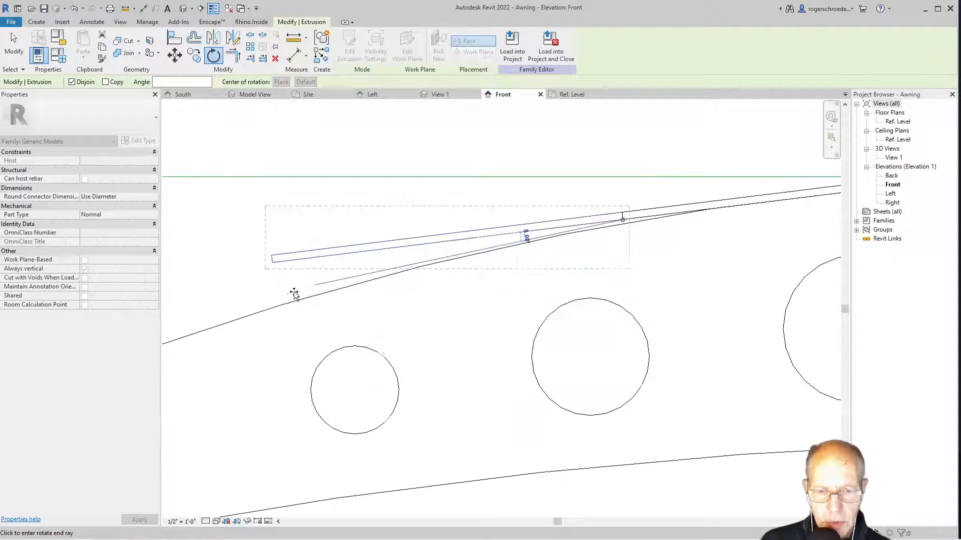
click(301, 297)
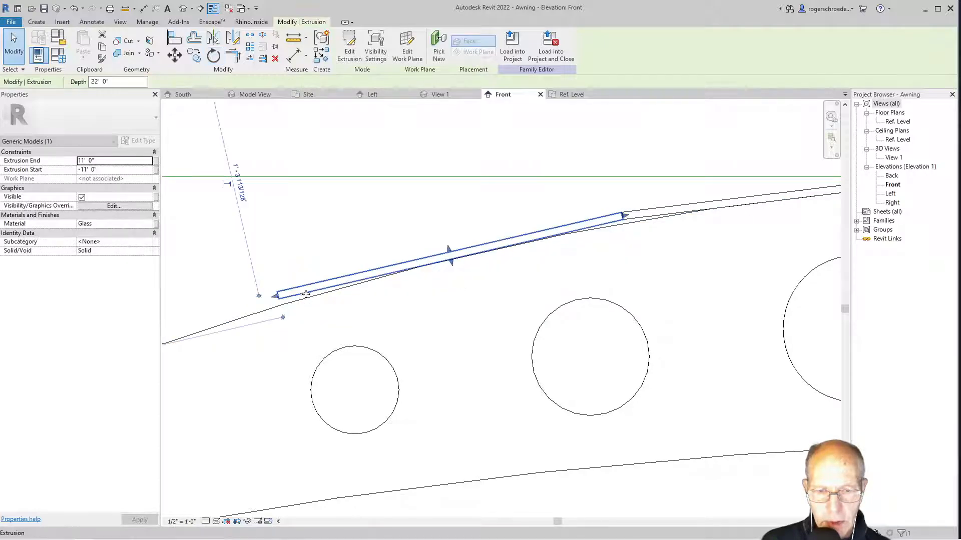
Copy the second rotated panel end to end to place a third panel further down the left side of the rib
scroll(360, 326, down, 2)
scroll(359, 324, down, 2)
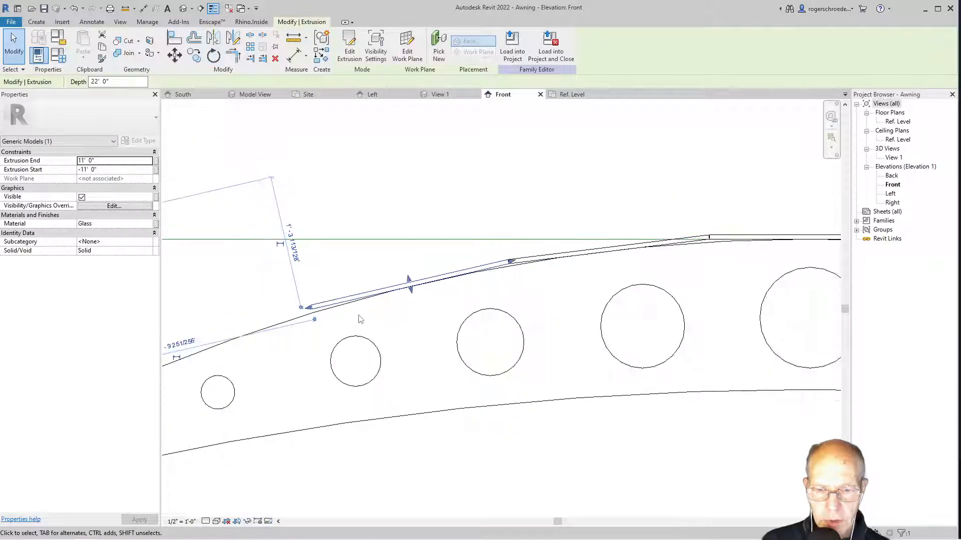
middle_drag(365, 323, 498, 237)
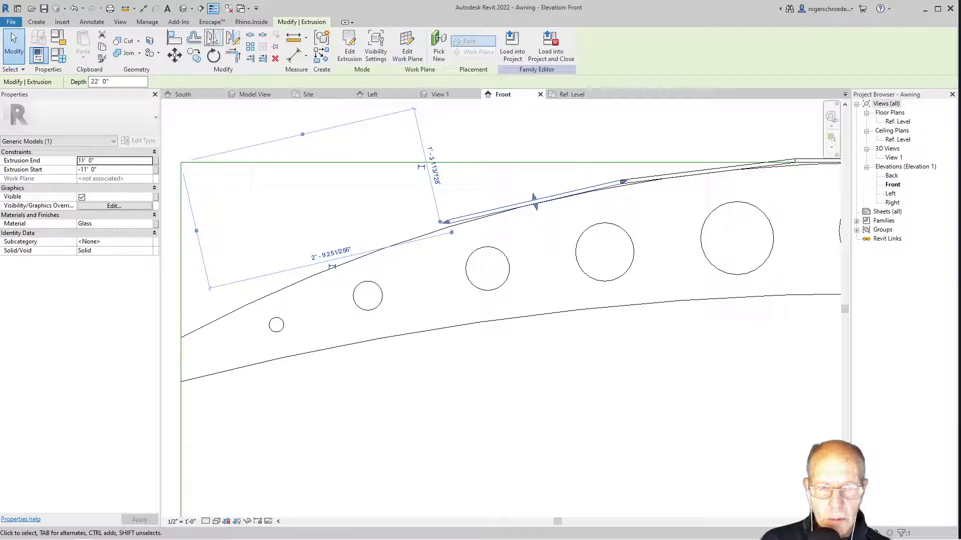
click(193, 56)
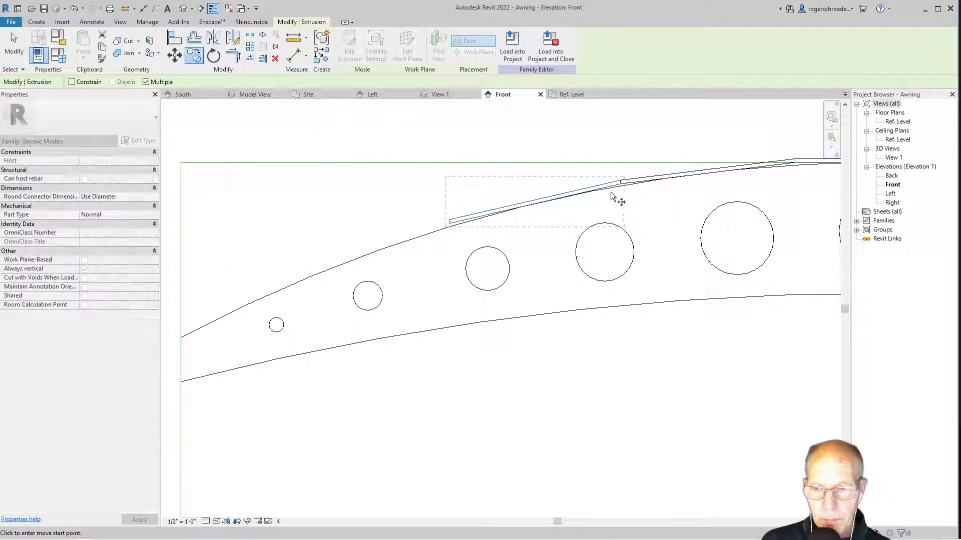
click(621, 184)
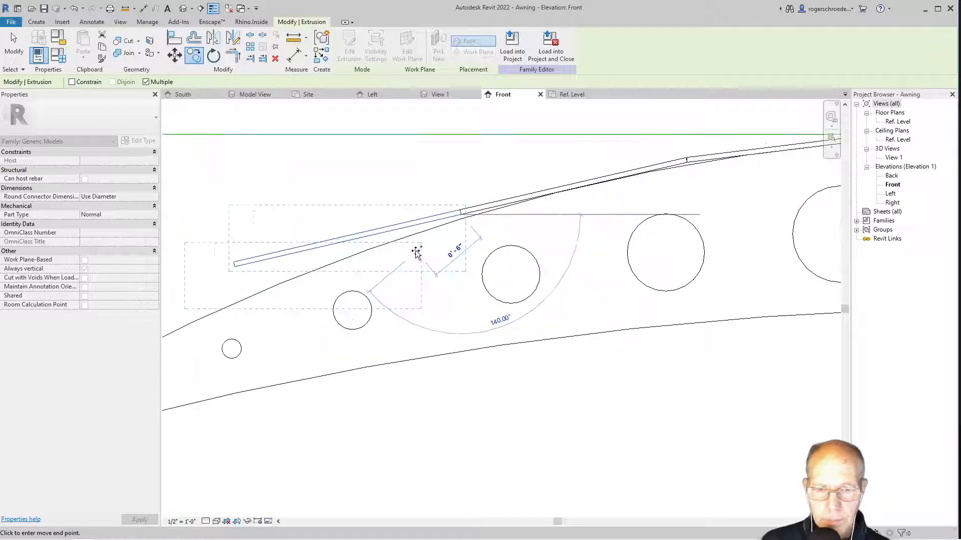
scroll(416, 250, up, 2)
Rotate the third copied panel about its bottom right endpoint so it follows the arch, and clear the selection
click(213, 56)
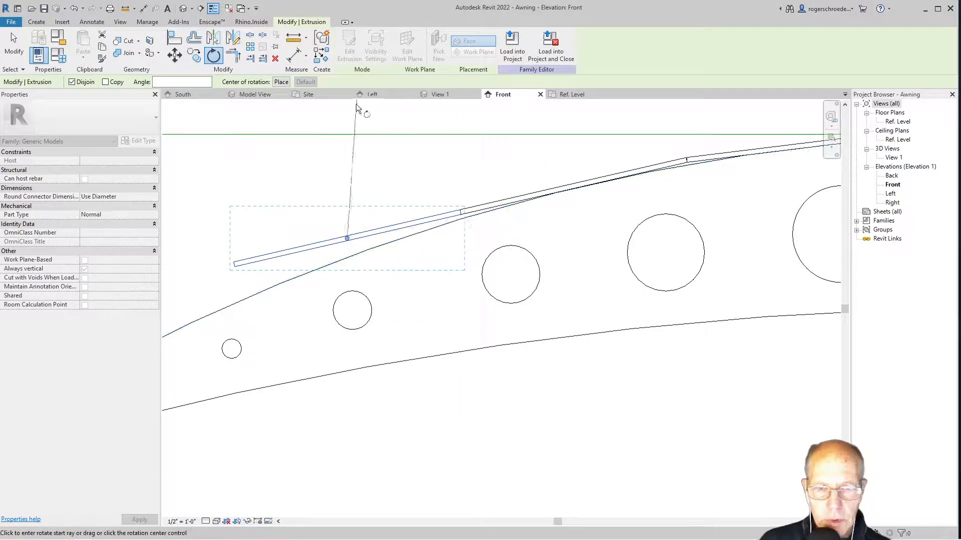
click(281, 82)
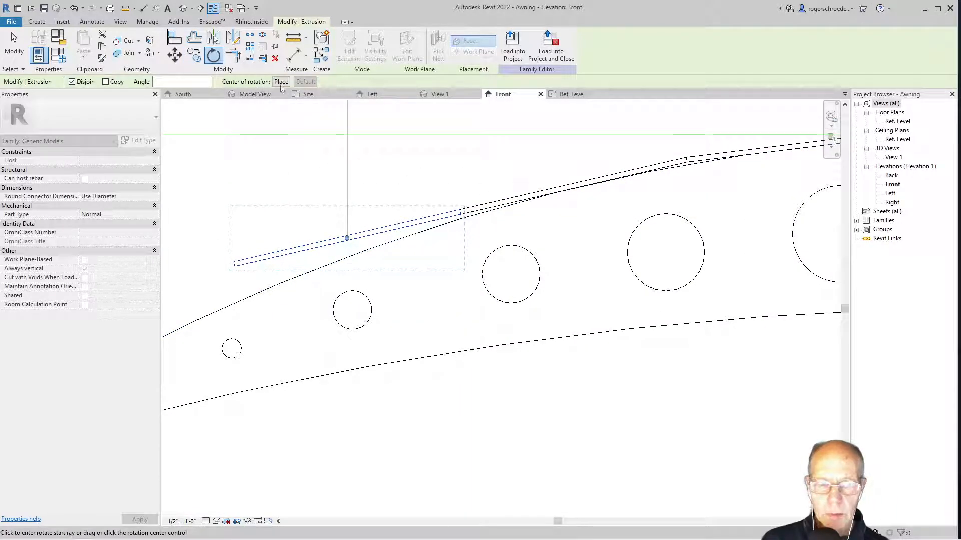
click(461, 213)
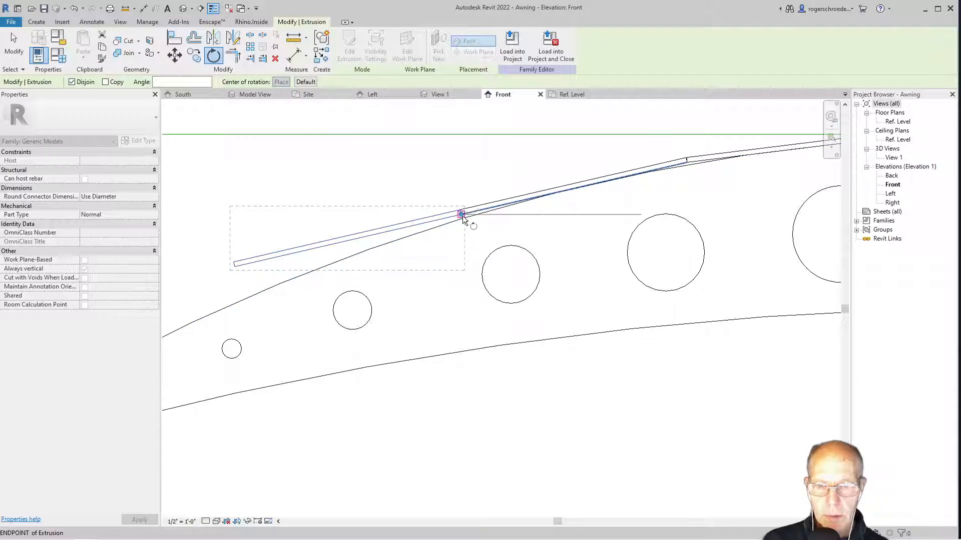
click(237, 266)
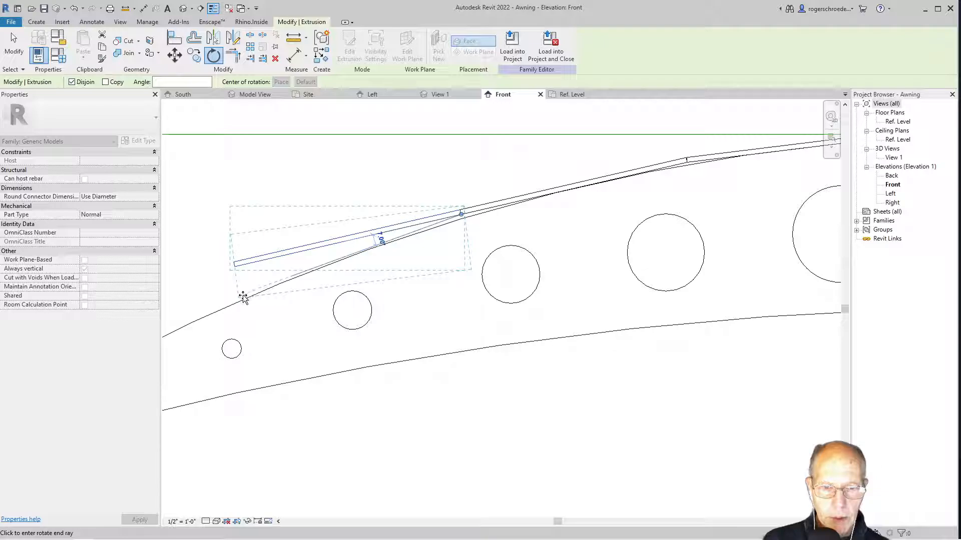
click(242, 297)
scroll(351, 307, down, 2)
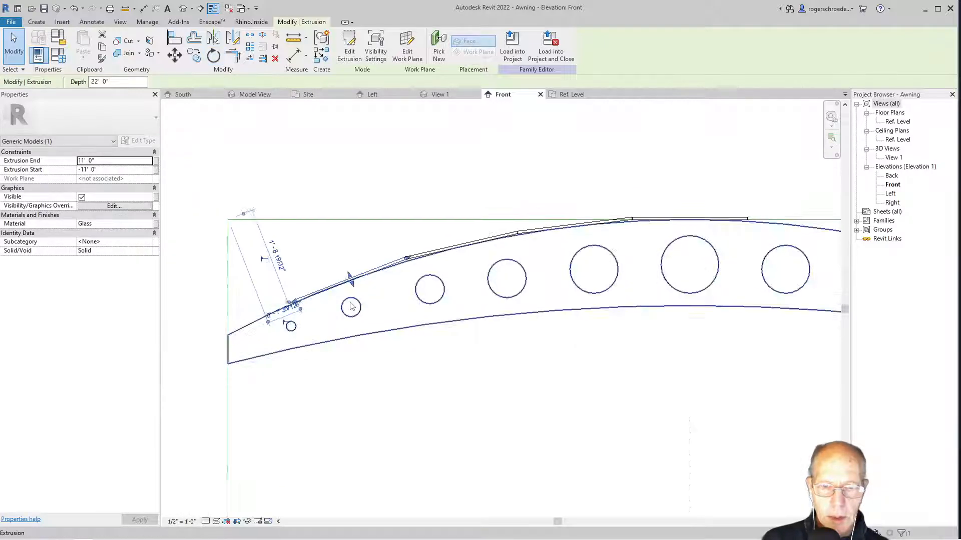
scroll(351, 307, down, 1)
key(Escape)
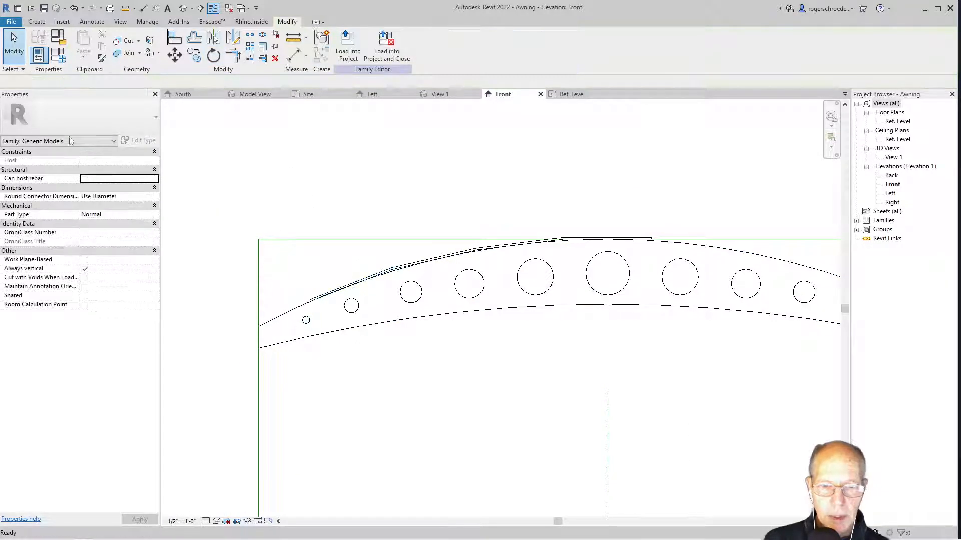
Mirror the three left glass panels as copies across a vertical axis drawn through the centre of the arched rib
drag(278, 155, 569, 311)
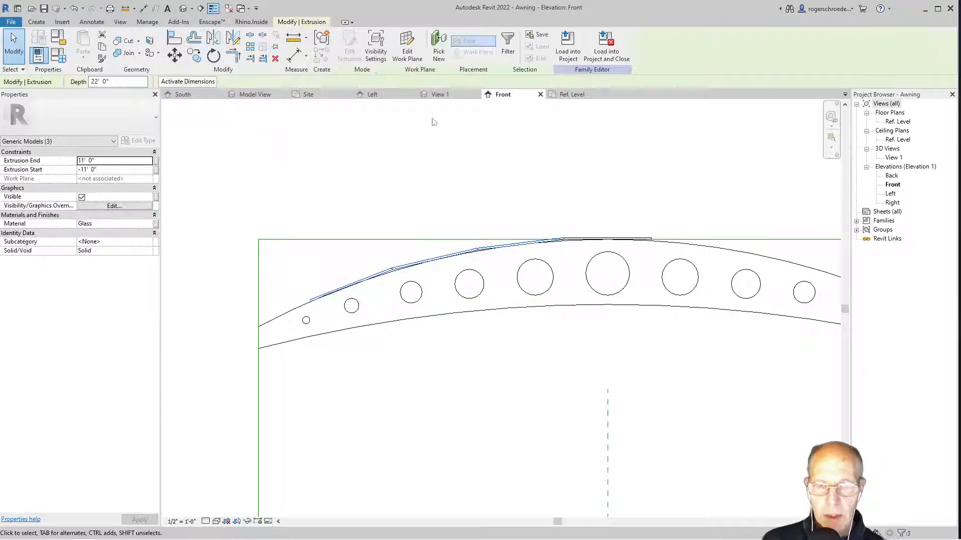
click(235, 45)
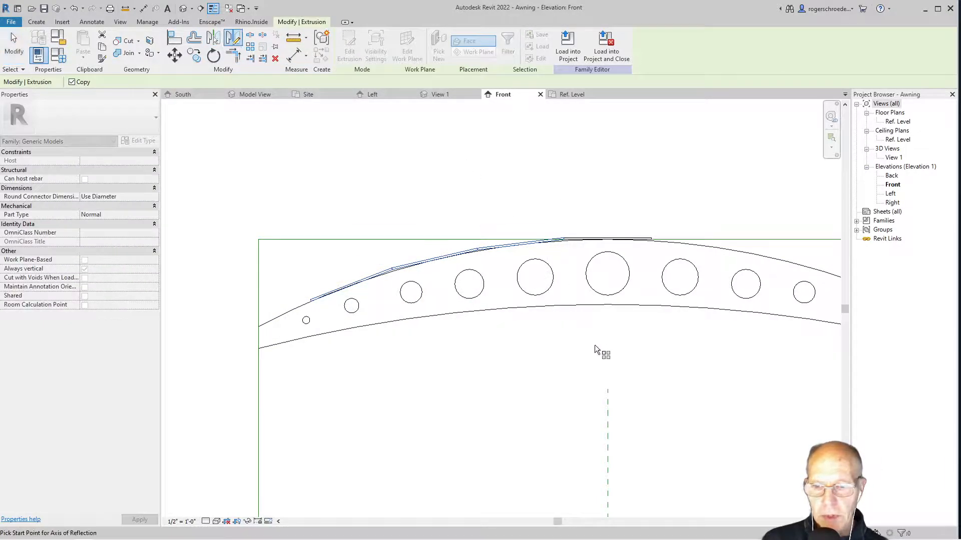
click(607, 301)
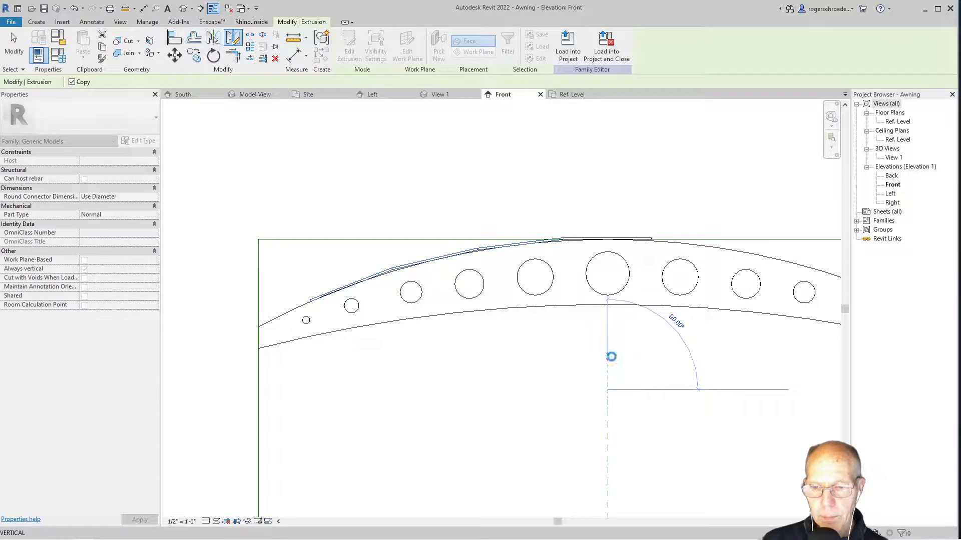
click(611, 357)
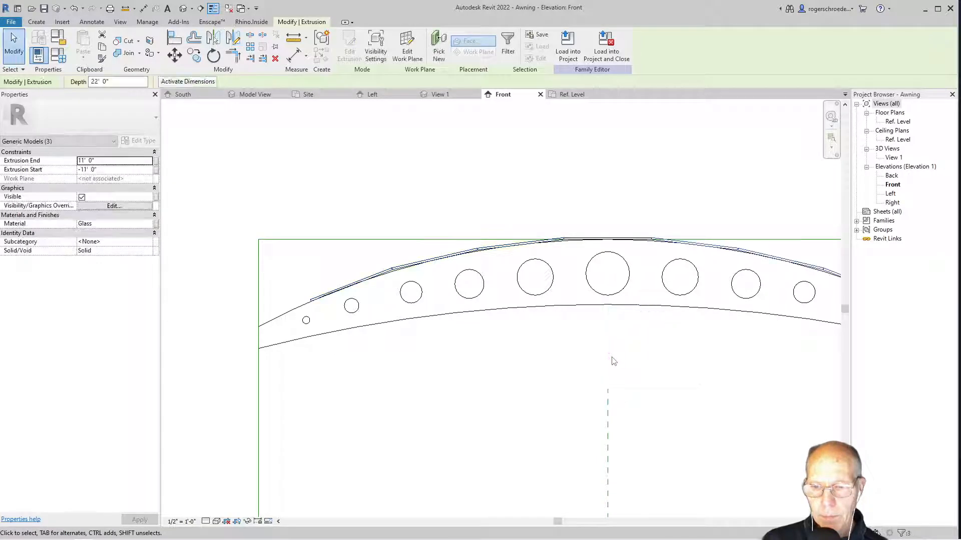
Examine the complete glass canopy in the 3D view from the top-front-right corner, with nothing selected
click(446, 94)
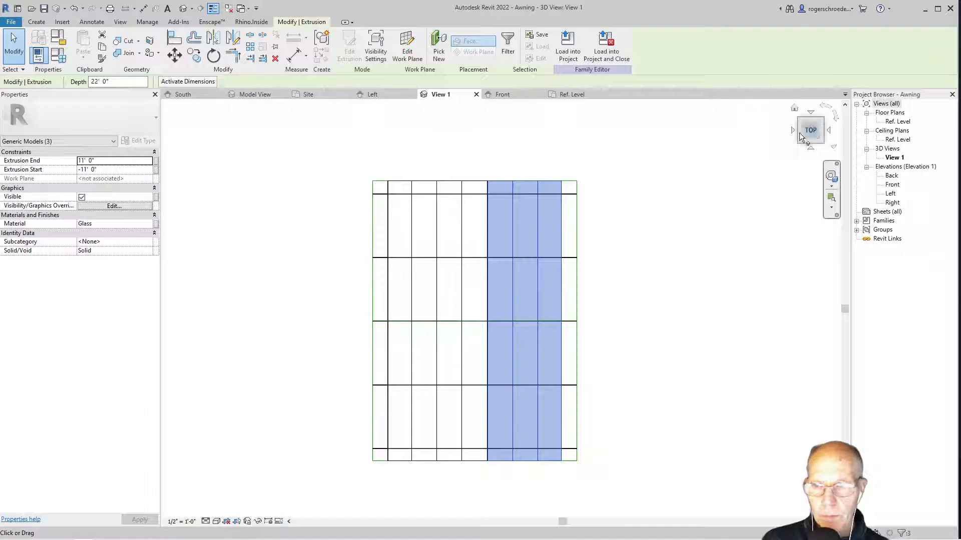
click(823, 144)
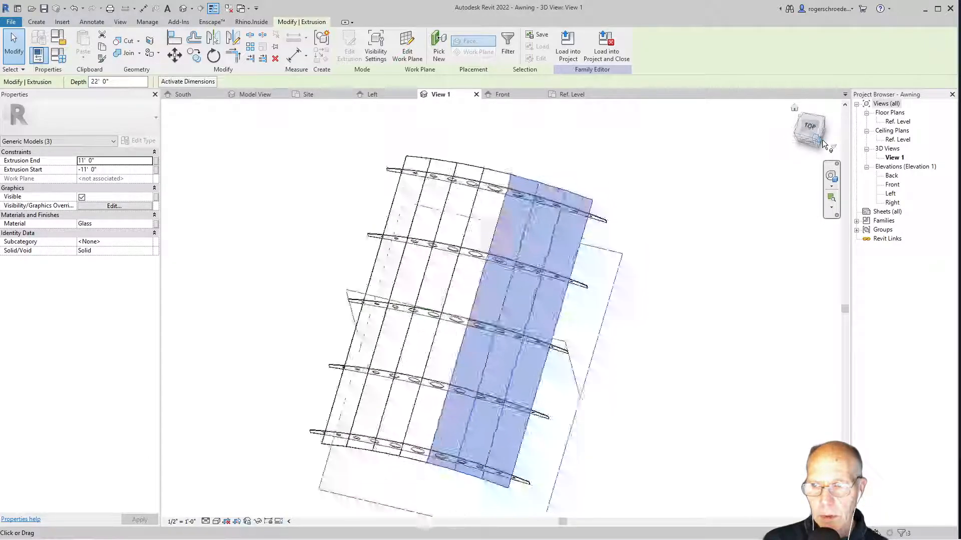
click(215, 354)
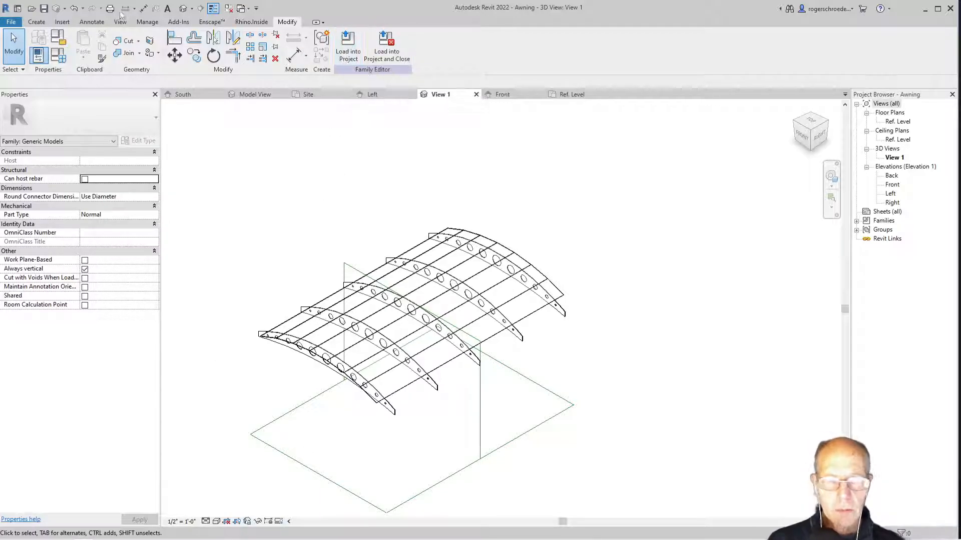
Load the awning family into the CV5 Awning project, overwriting the existing version, and show it in the Model View
click(348, 46)
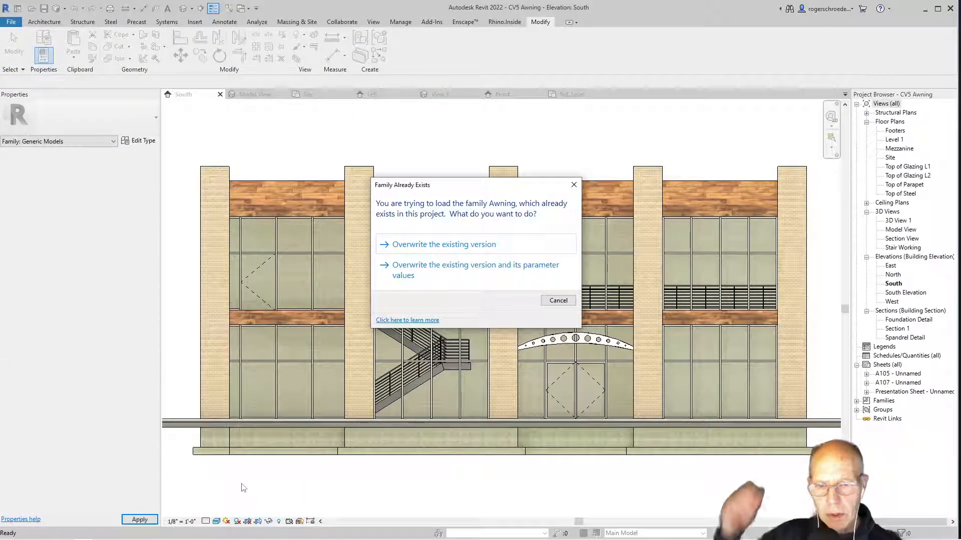
click(434, 246)
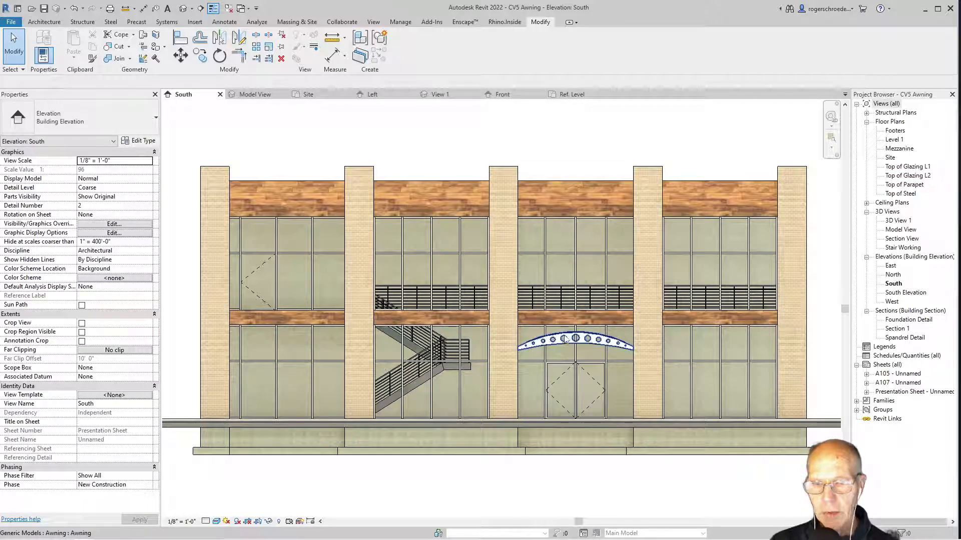
click(264, 97)
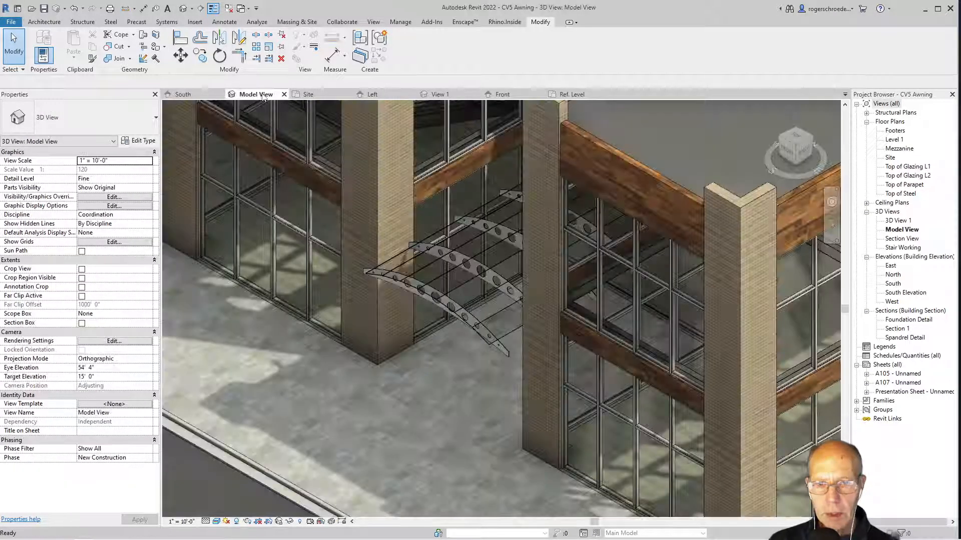